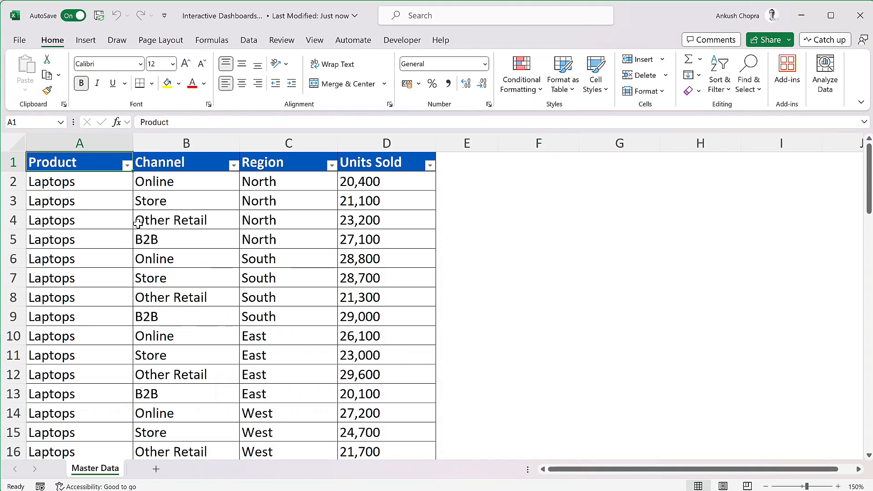
Create a PivotTable from the full Master Data range on a new worksheet, with Product as rows and the sum of Units Sold as values
click(100, 232)
key(ctrl+a)
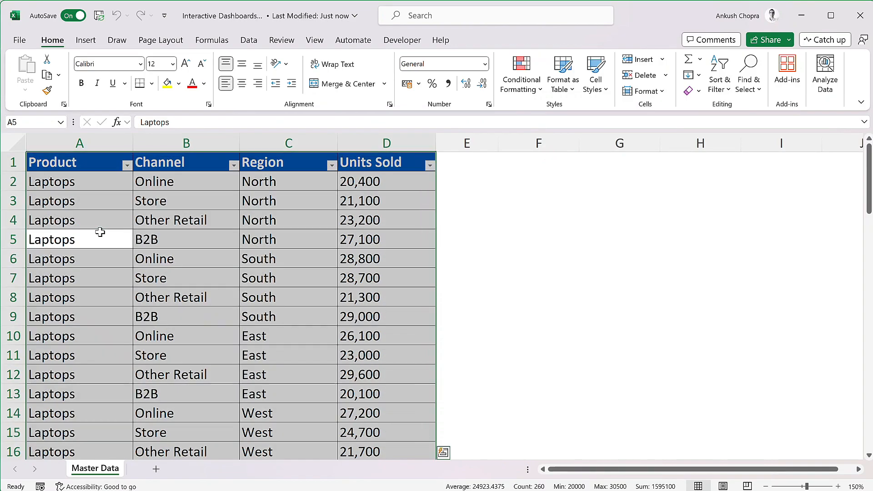
click(85, 40)
click(30, 68)
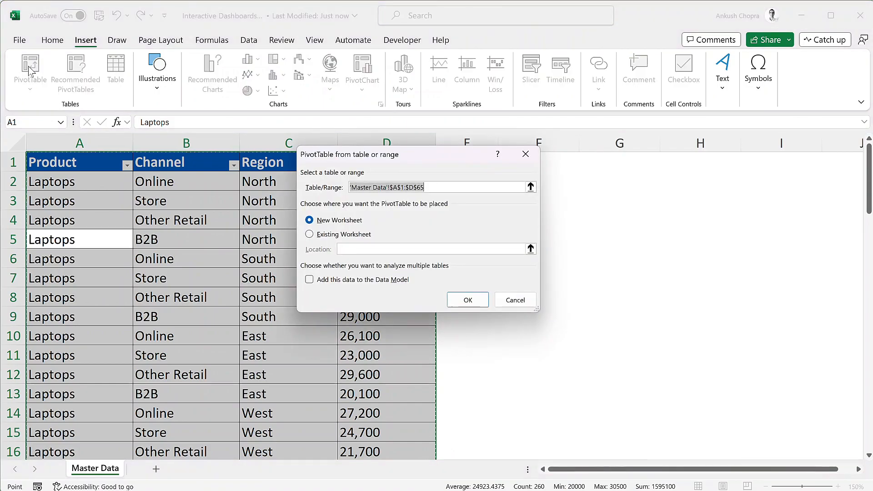
click(468, 300)
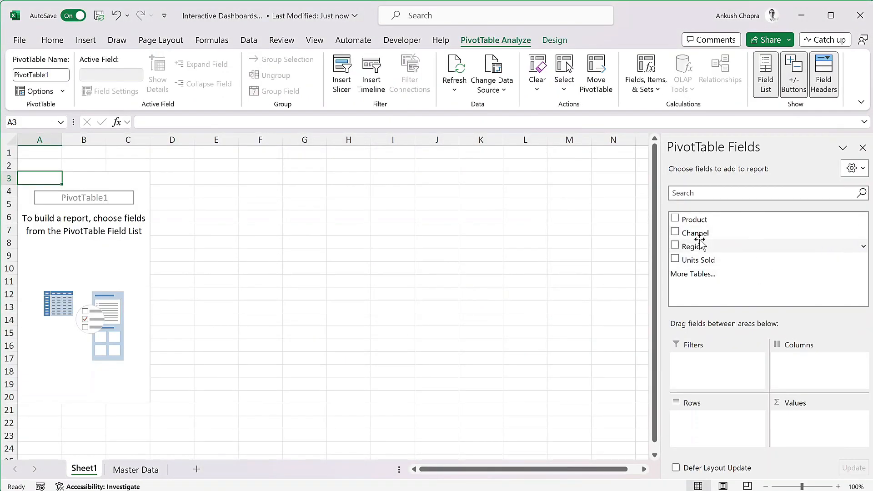
drag(700, 219, 717, 422)
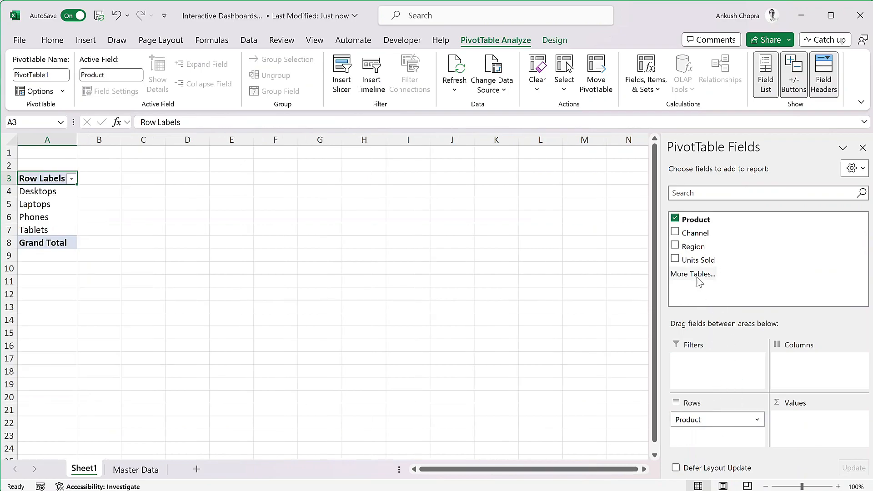
drag(687, 260, 791, 425)
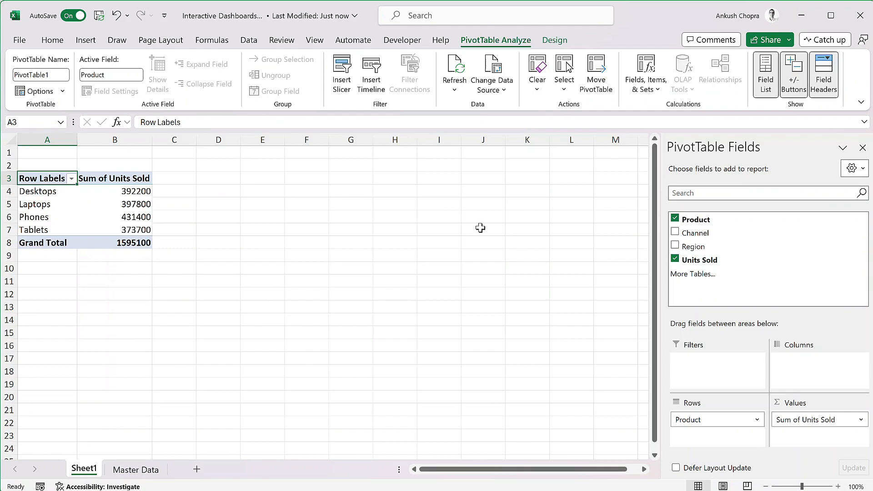
Copy the entire product PivotTable and paste the duplicate at cell D3
drag(47, 178, 125, 241)
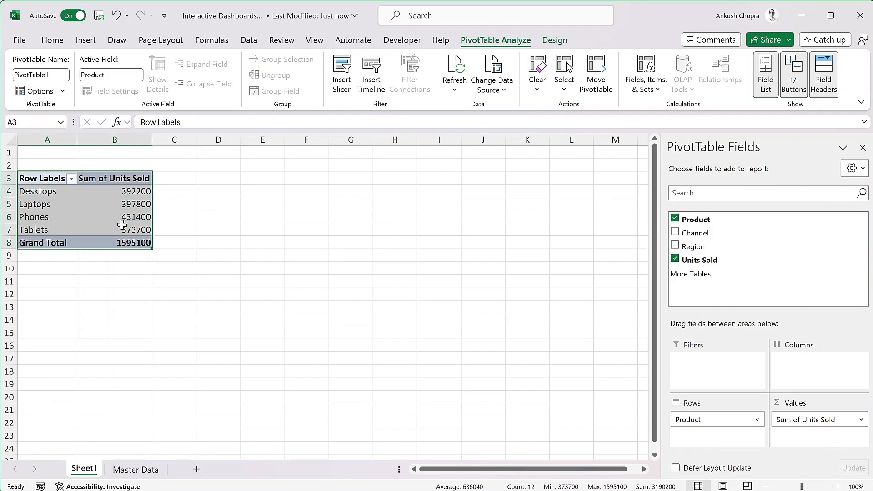
click(52, 40)
click(46, 75)
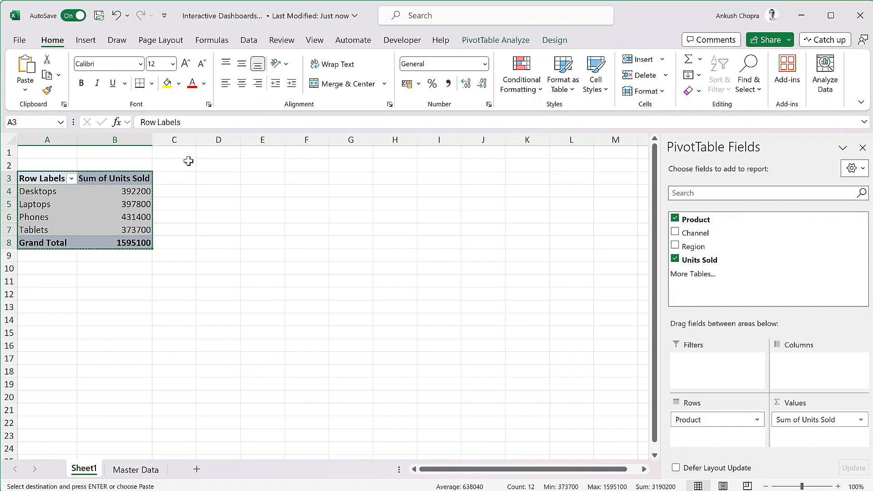
click(218, 178)
key(ctrl+v)
double_click(283, 140)
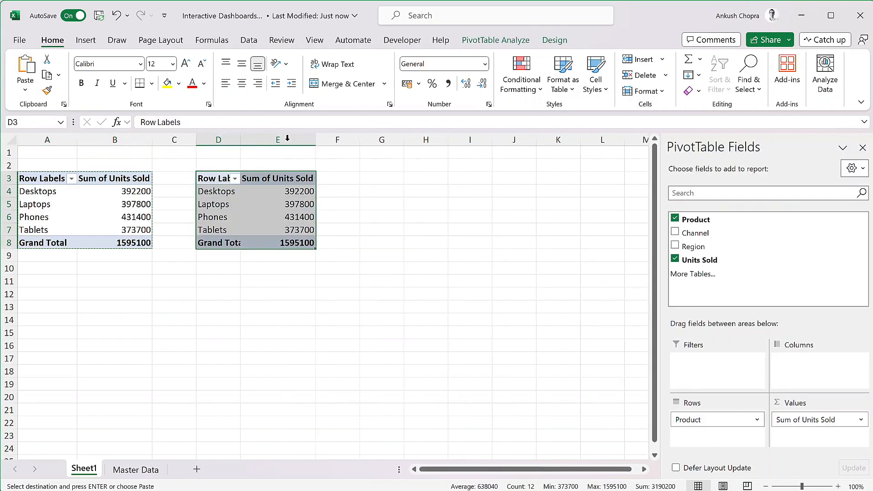
Replace Product with Channel as the row field of the PivotTable at D3
click(287, 179)
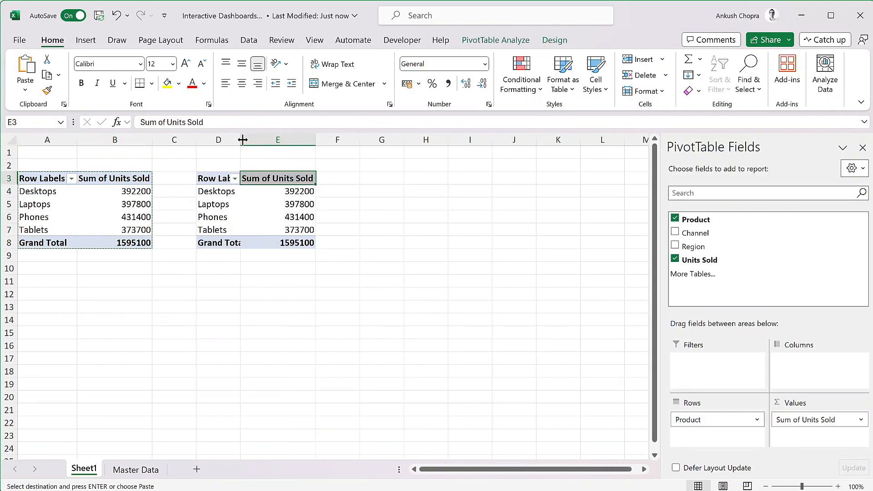
click(245, 205)
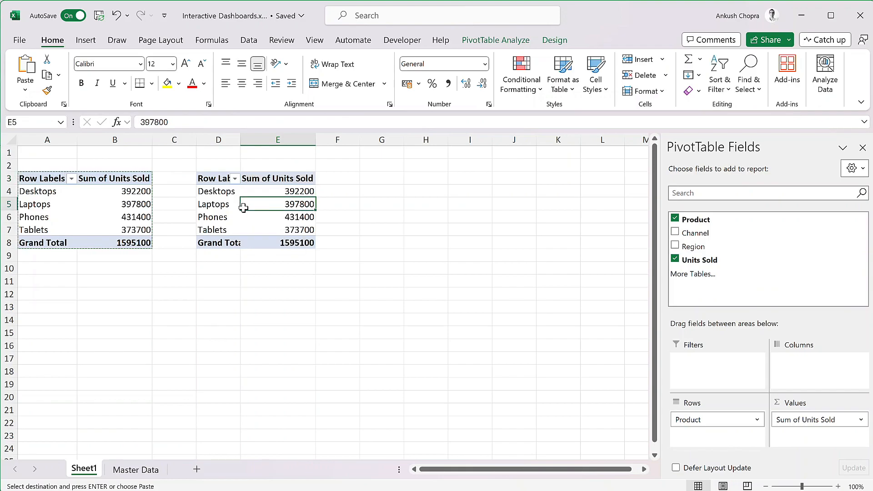
click(756, 425)
click(718, 390)
drag(692, 233, 700, 419)
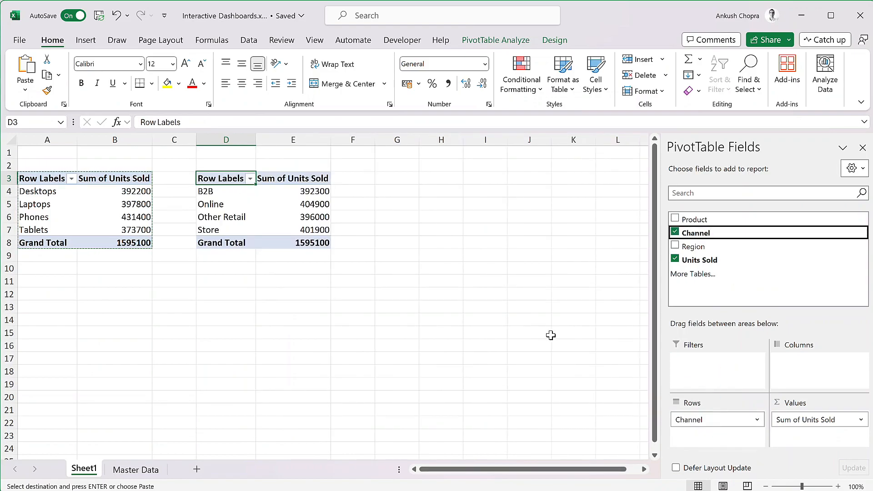
Copy the entire channel PivotTable and paste the duplicate at cell G3
drag(236, 178, 318, 244)
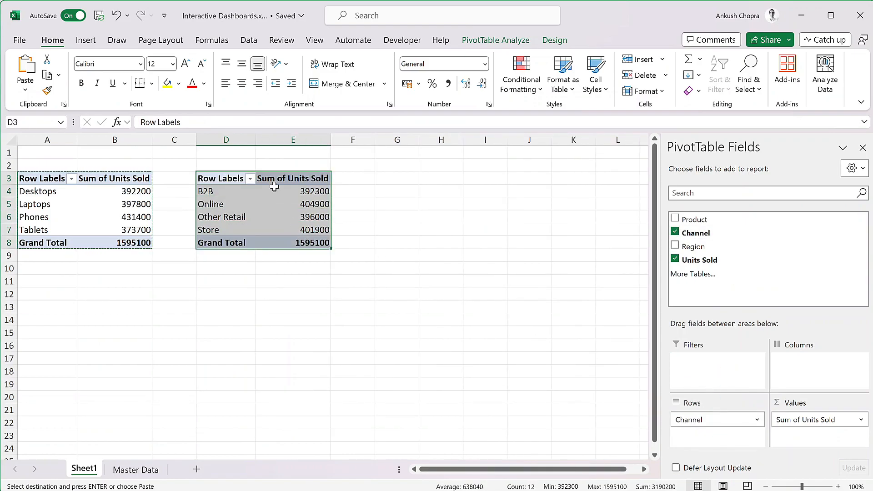
click(47, 75)
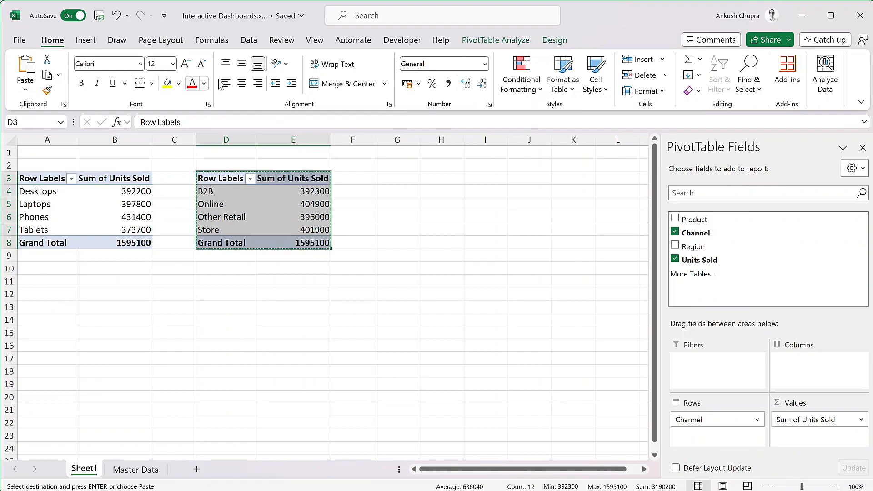
click(391, 178)
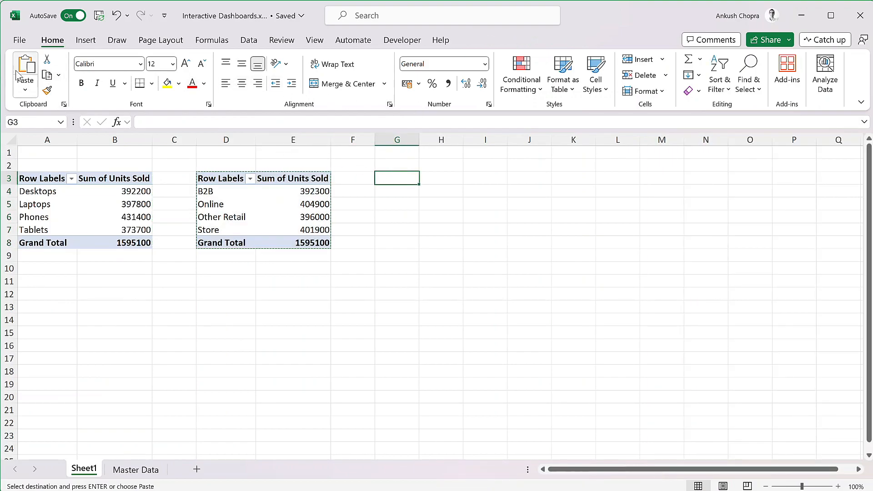
click(28, 70)
double_click(464, 136)
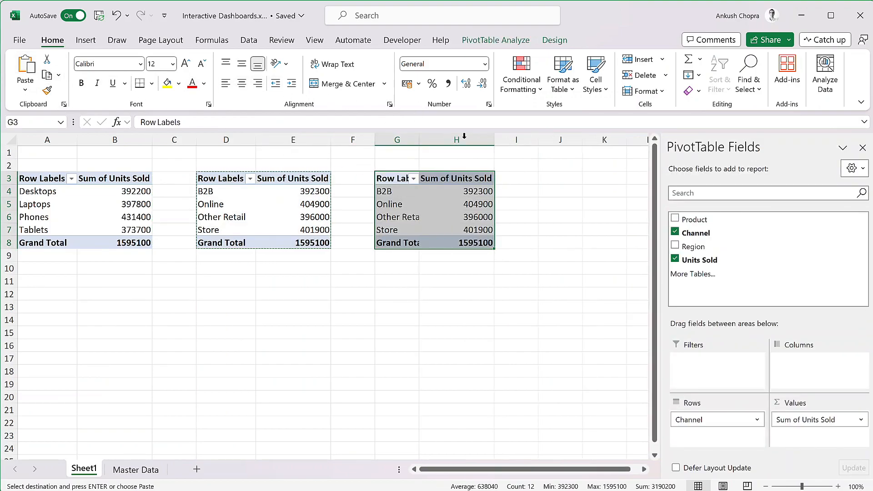
Replace Channel with Region as the row field of the PivotTable at G3
click(757, 419)
click(742, 394)
drag(694, 247, 718, 416)
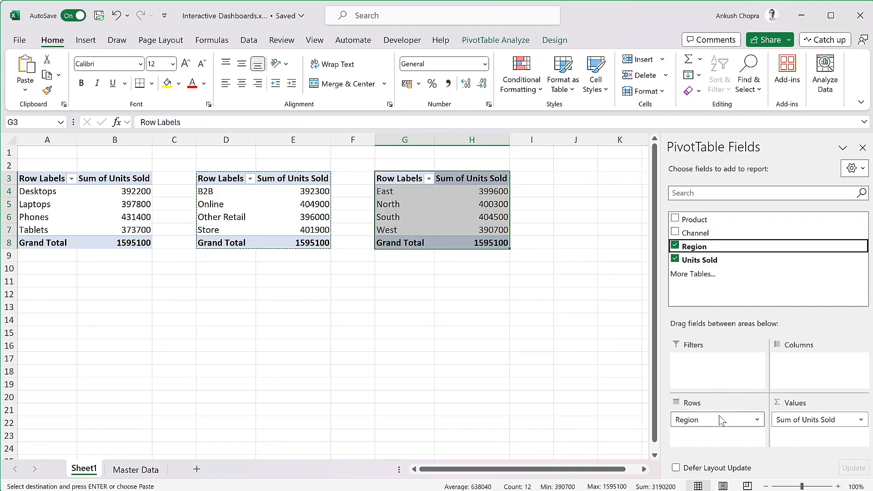
click(497, 194)
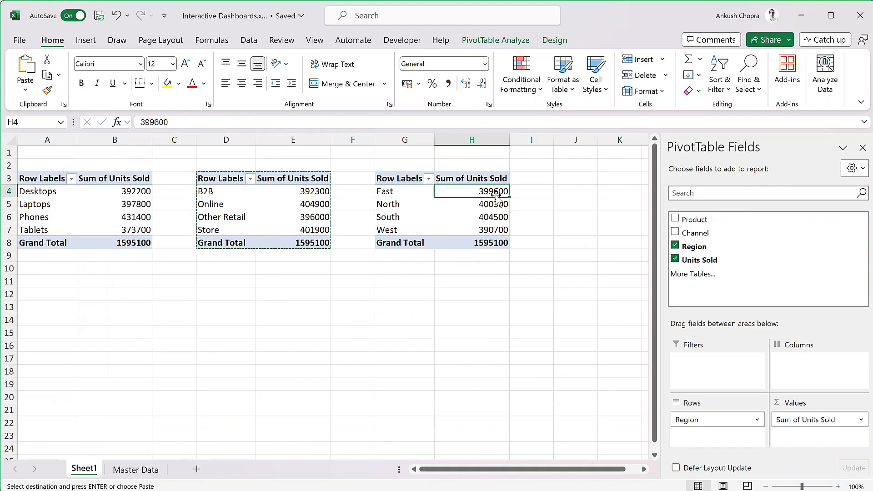
Rename the PivotTable that summarises units by product as PTProducts
click(70, 203)
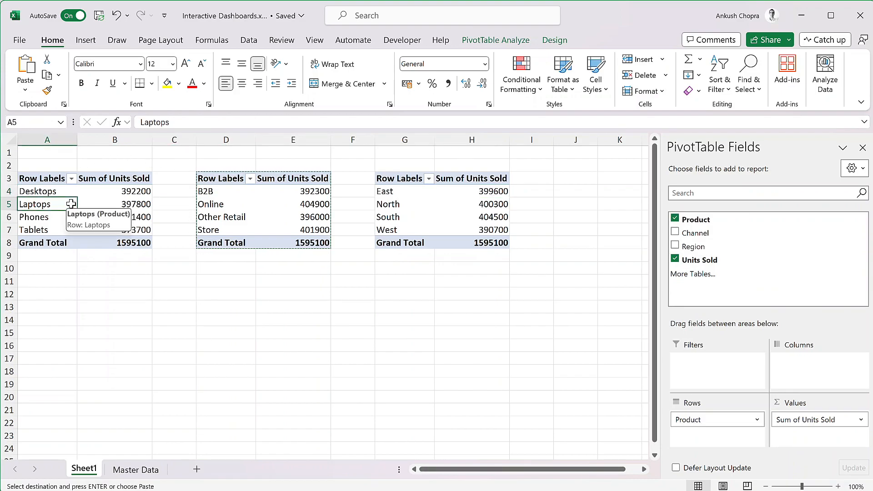
click(483, 43)
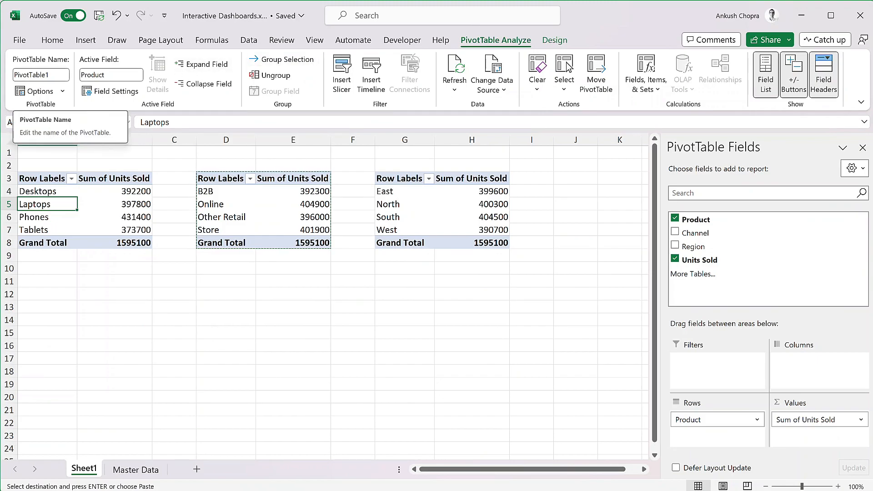
drag(15, 75, 59, 76)
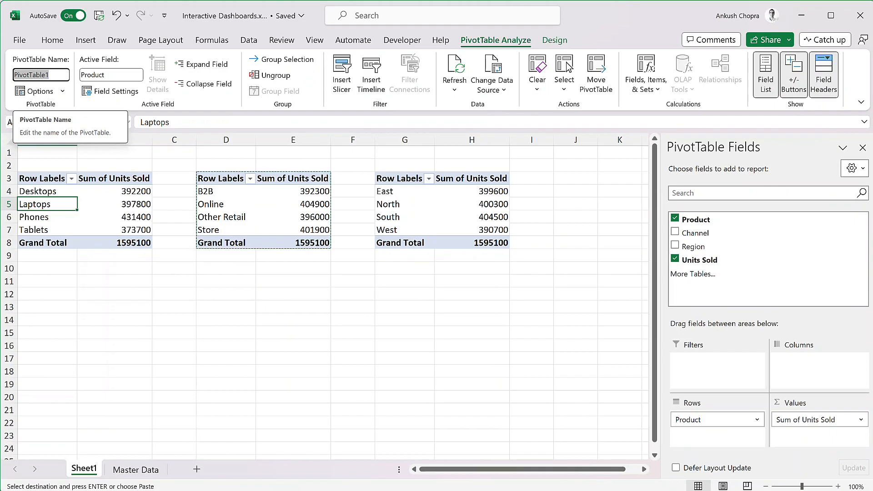
text(P)
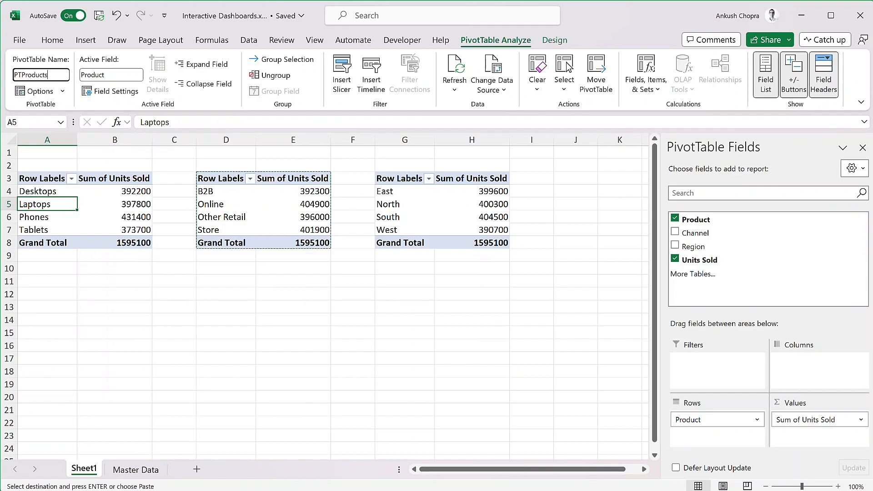
text(TProducts)
key(Return)
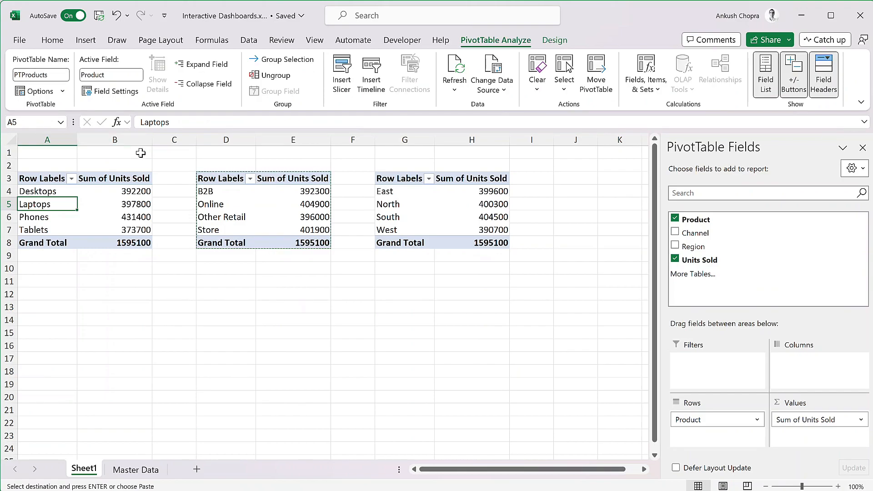
Rename the PivotTable that summarises units by channel as PTChannel
click(221, 197)
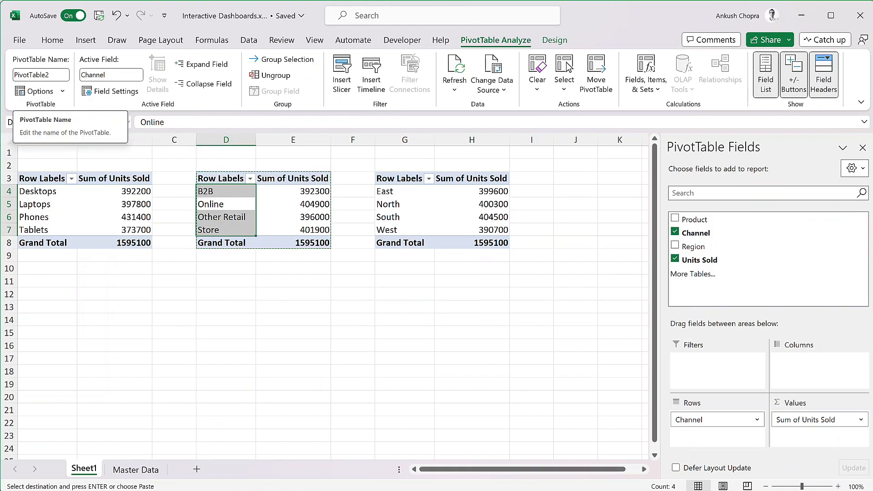
click(54, 77)
text(PTChannel)
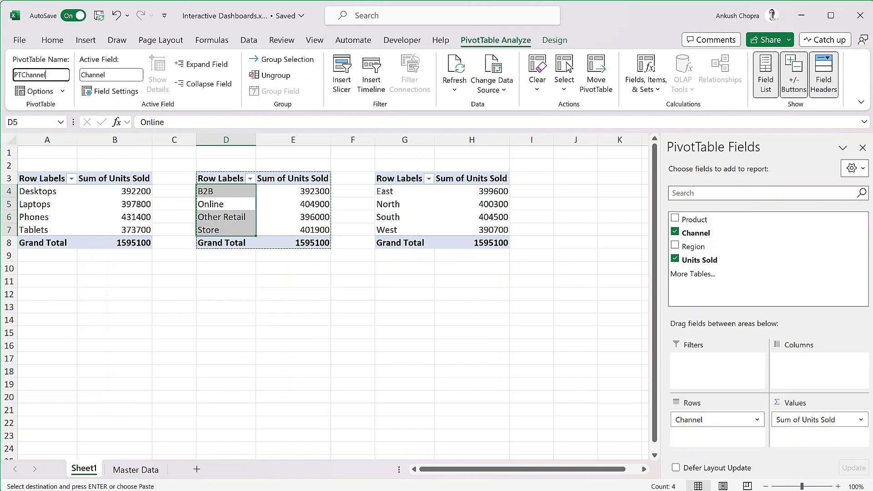
key(Return)
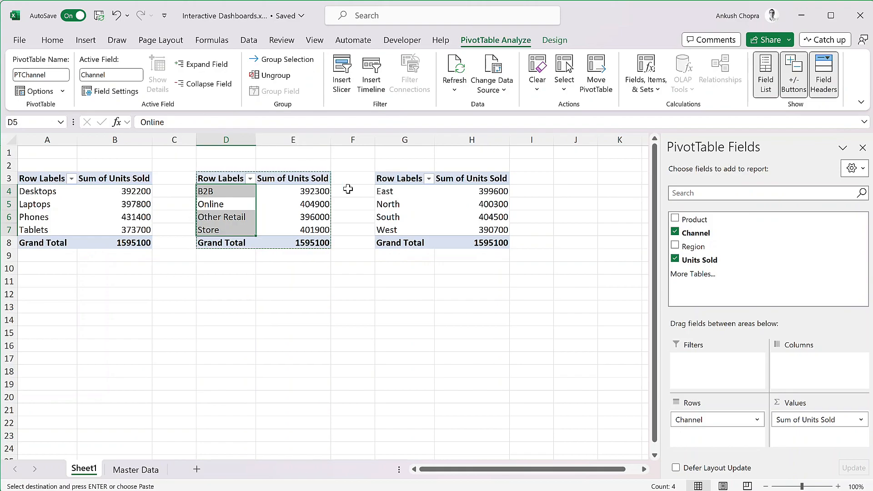
Rename the PivotTable that summarises units by region as PTRegion
click(392, 200)
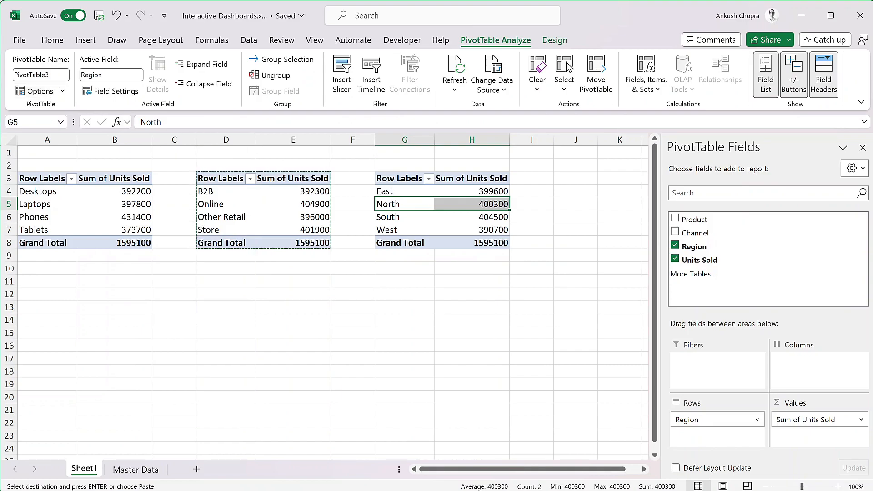
click(53, 75)
text(PTRegion)
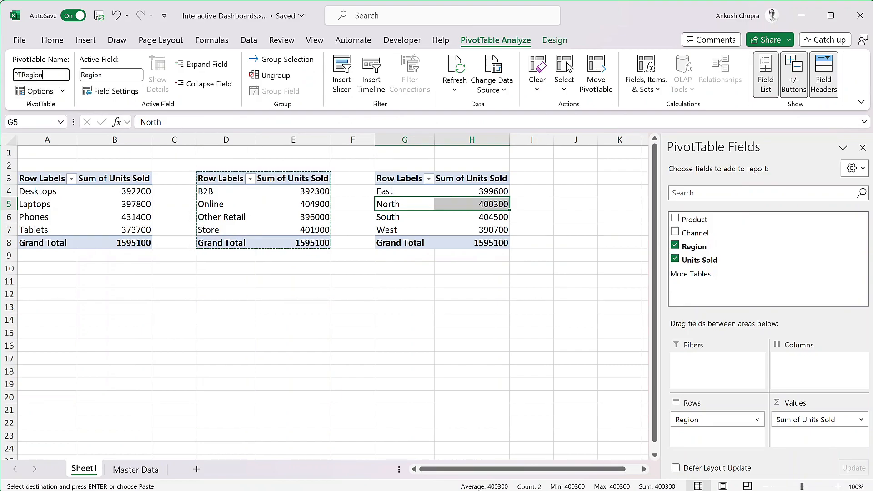
key(Return)
Insert a 2-D clustered column PivotChart based on the PTProducts PivotTable
click(43, 196)
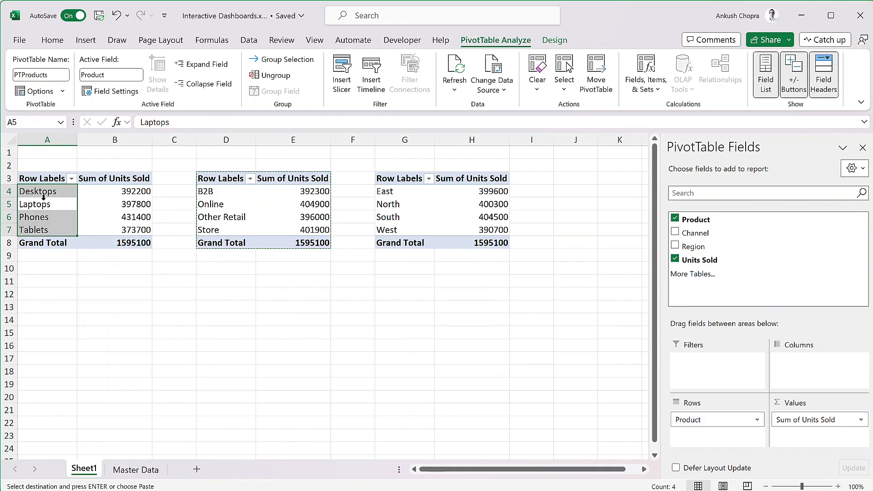
click(85, 40)
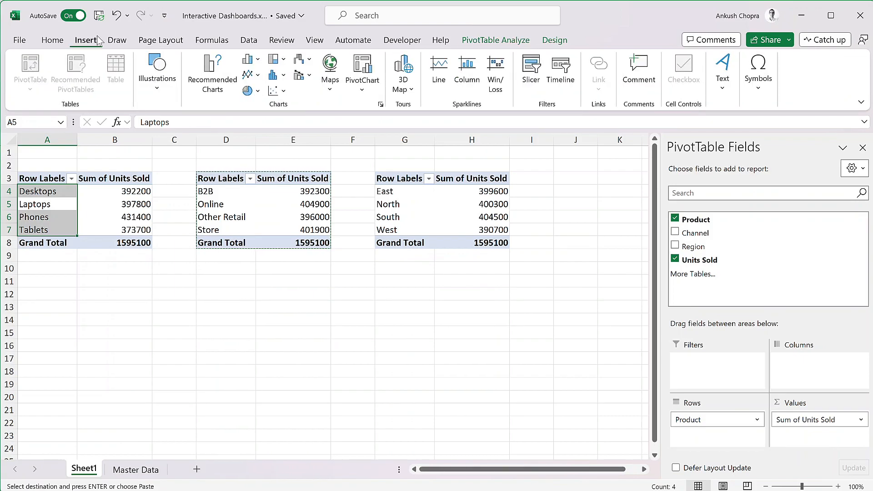
click(250, 60)
click(252, 99)
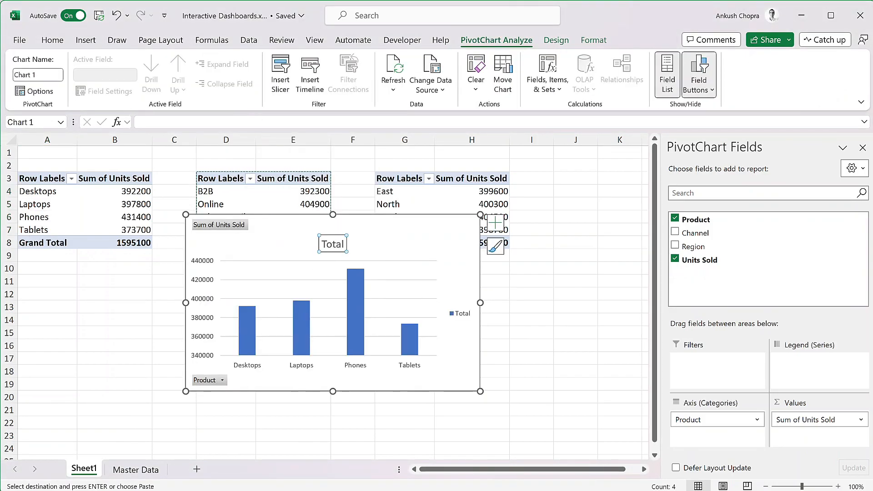
Remove the title, legend and horizontal gridlines from the product column chart
click(329, 226)
click(460, 303)
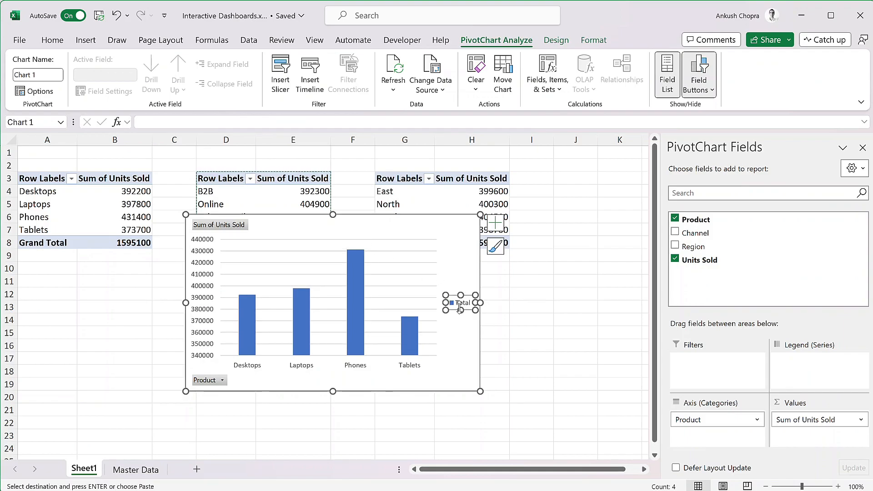
key(Delete)
click(322, 272)
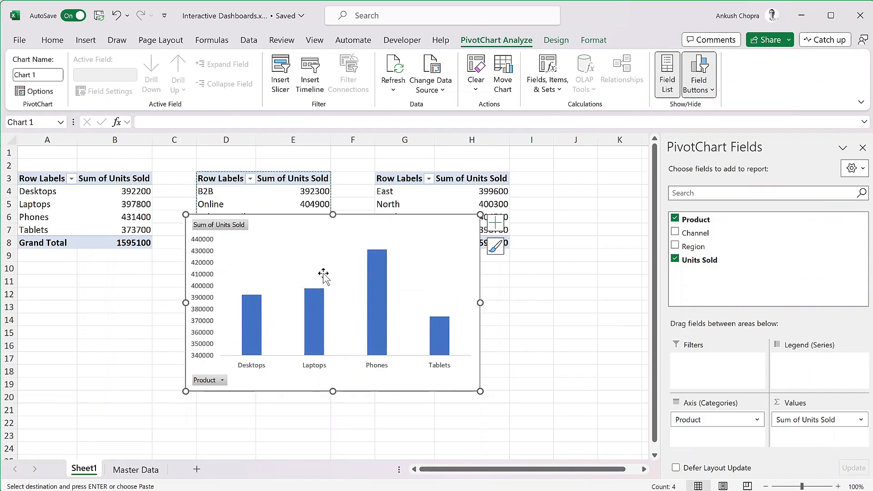
Add data labels to the columns of the product chart and delete its vertical axis
right_click(250, 303)
mouse_move(370, 448)
click(409, 446)
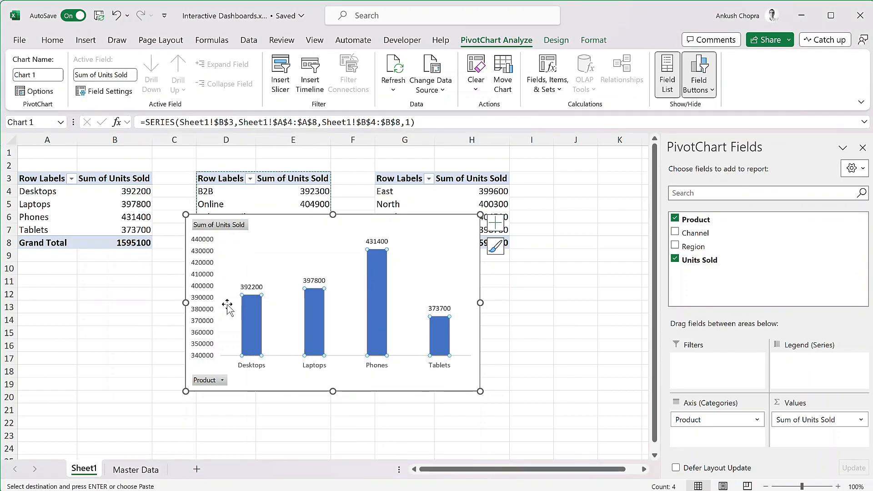
click(200, 295)
key(Delete)
Shrink the product chart and place it directly below the product PivotTable, spanning about rows 10 to 20
drag(480, 390, 420, 362)
drag(365, 233, 200, 279)
drag(266, 412, 207, 373)
drag(114, 373, 114, 393)
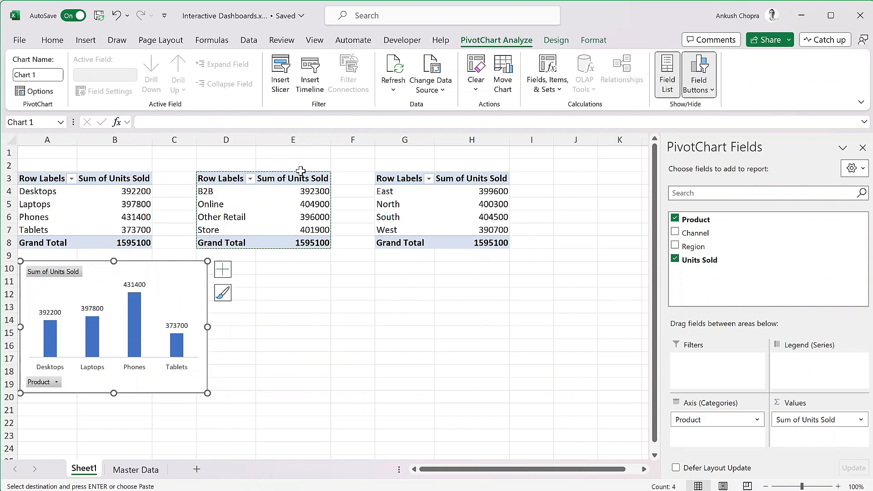
Insert a 2-D pie PivotChart based on the channel PivotTable
click(251, 205)
click(251, 217)
click(86, 40)
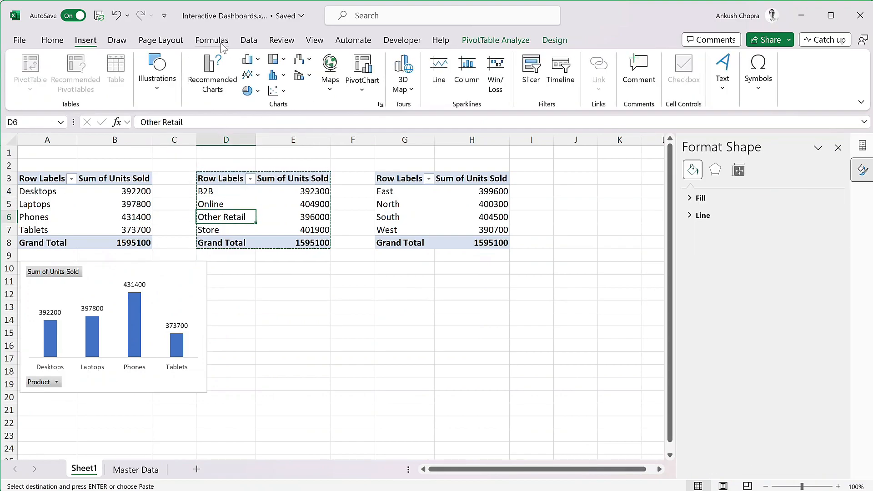
click(250, 88)
click(258, 133)
Remove the legend and the title from the channel pie chart
click(452, 326)
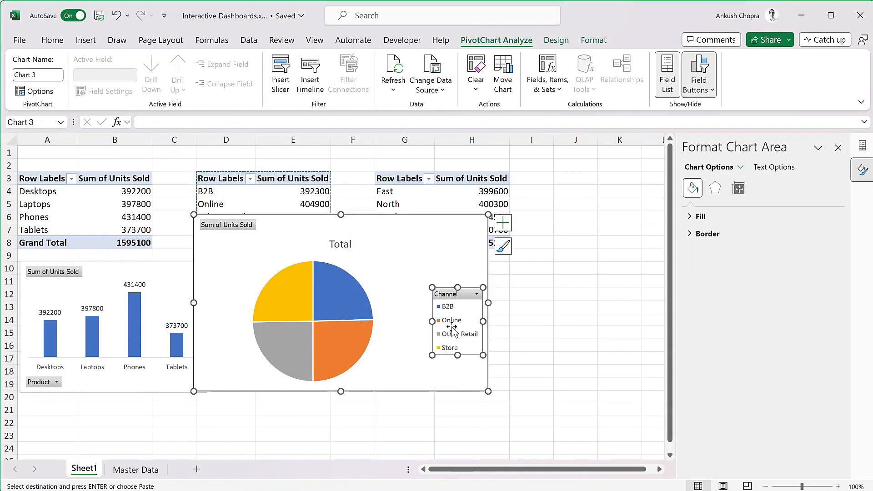
key(Delete)
click(349, 242)
key(Delete)
Add data callouts to the channel pie chart and fit the smaller chart below its PivotTable, beside the product chart
right_click(385, 340)
mouse_move(477, 475)
click(538, 483)
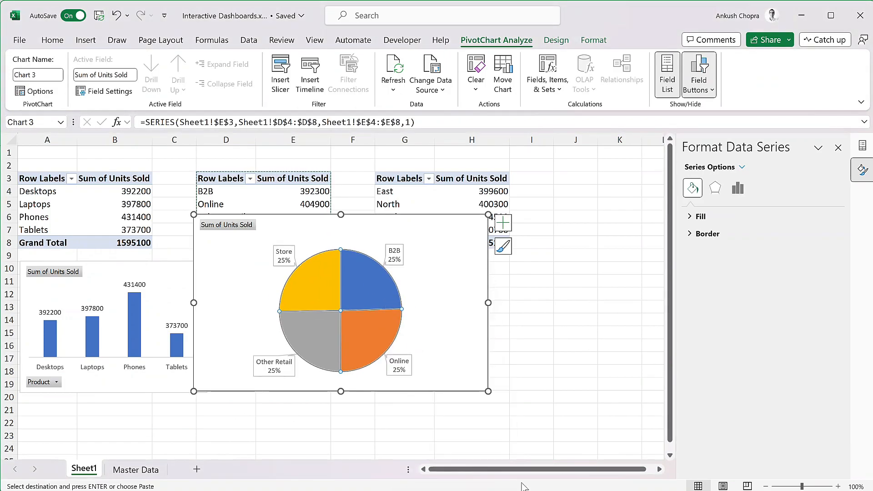
drag(194, 391, 299, 356)
drag(451, 292, 372, 341)
Insert a 2-D clustered bar PivotChart based on the region PivotTable
click(404, 204)
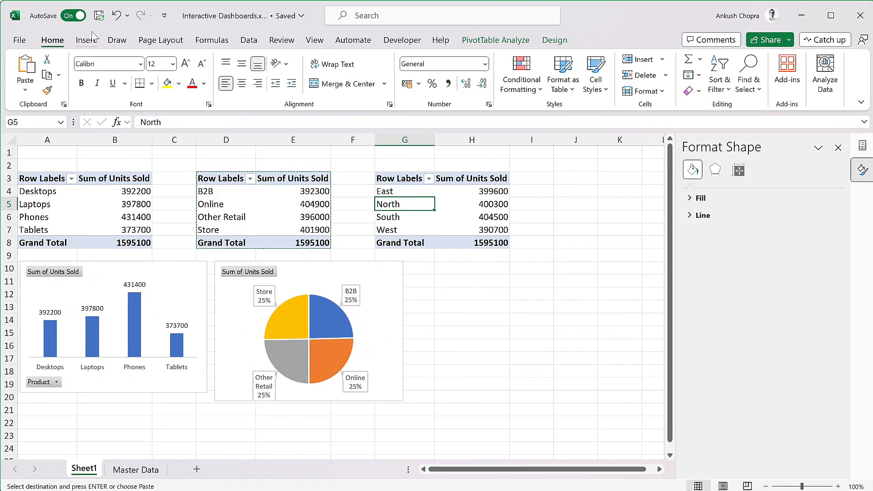
click(86, 40)
click(258, 60)
click(258, 219)
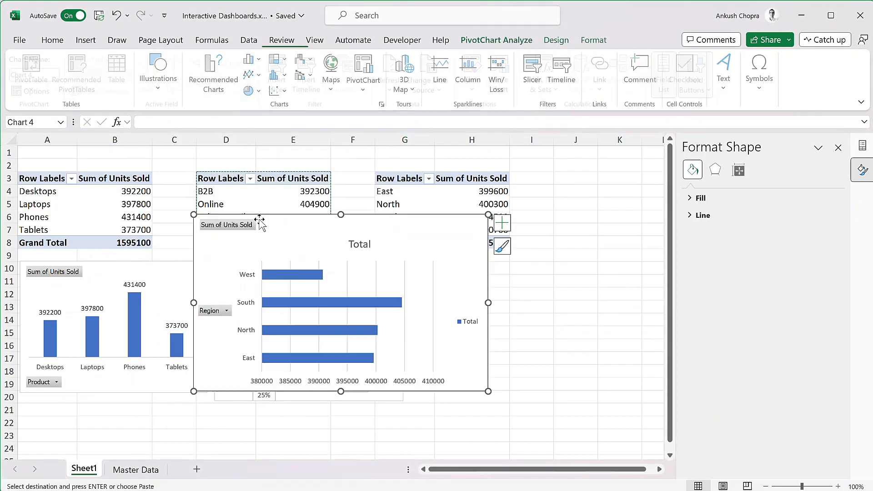
Remove the title, legend, horizontal value axis and vertical gridlines from the region bar chart
click(469, 312)
key(Delete)
click(400, 382)
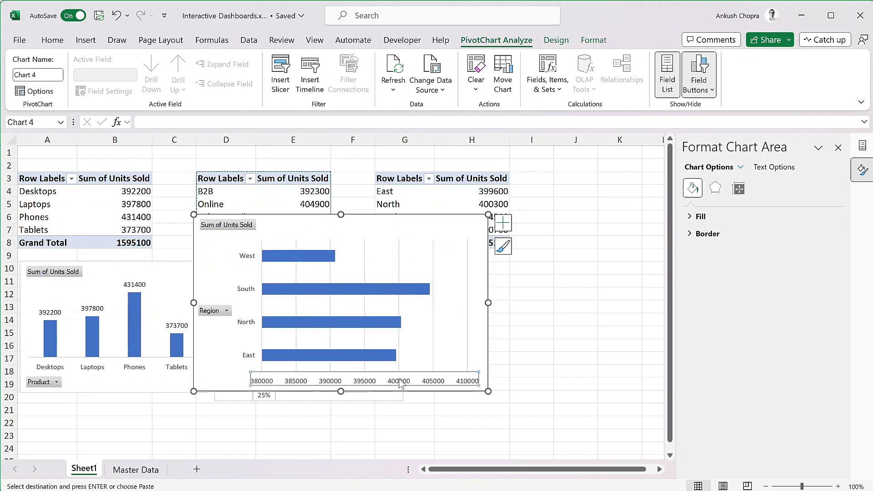
key(Delete)
click(441, 329)
key(Delete)
Add data labels to the bars of the region chart and hide all its field buttons
right_click(332, 257)
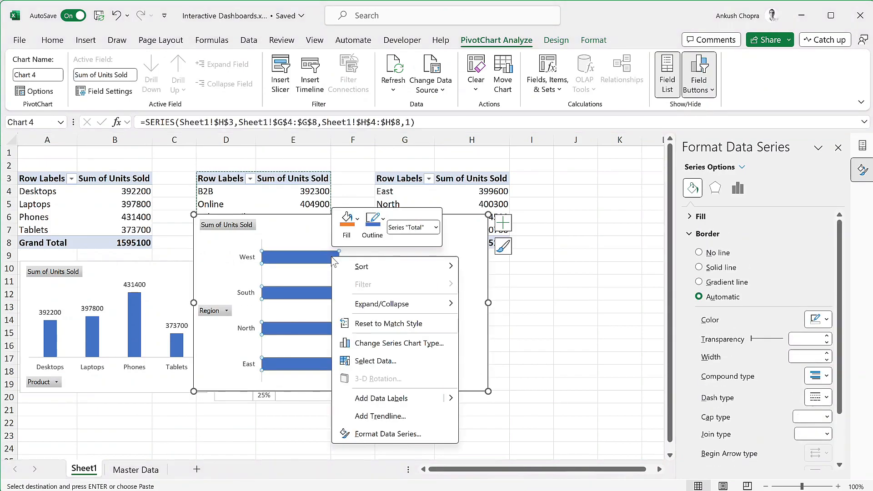
mouse_move(436, 398)
click(481, 404)
click(215, 311)
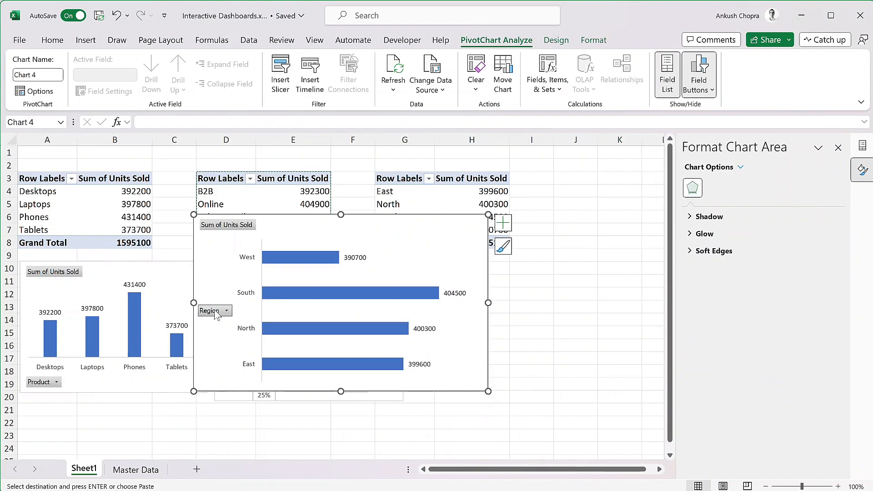
right_click(216, 313)
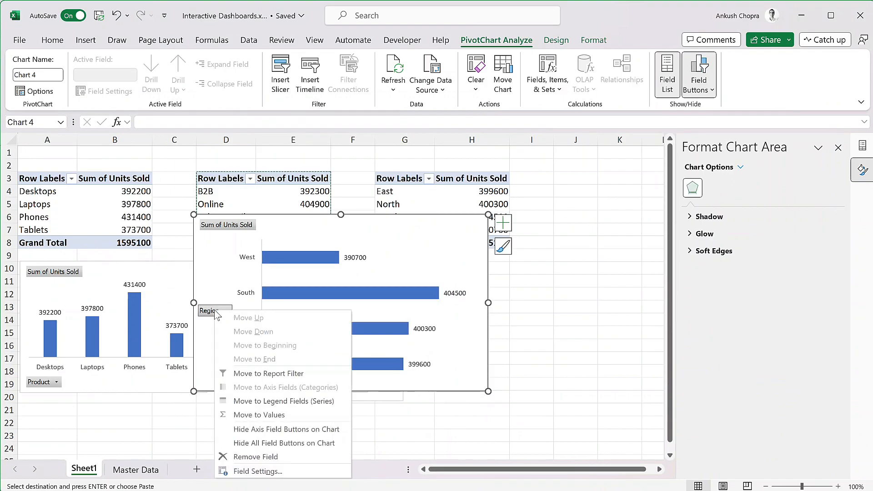
click(284, 443)
Shrink the region bar chart and place it below the region PivotTable, beside the pie chart, and close the formatting pane
drag(193, 392, 278, 364)
drag(407, 218, 540, 262)
drag(411, 408, 417, 402)
click(575, 230)
click(838, 147)
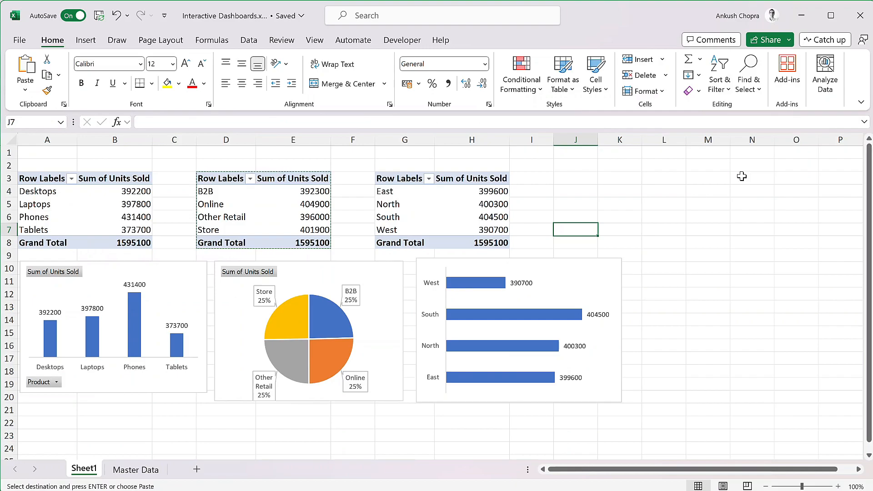
Insert a Product slicer for the PTProducts PivotTable and place it directly below the product chart
click(89, 214)
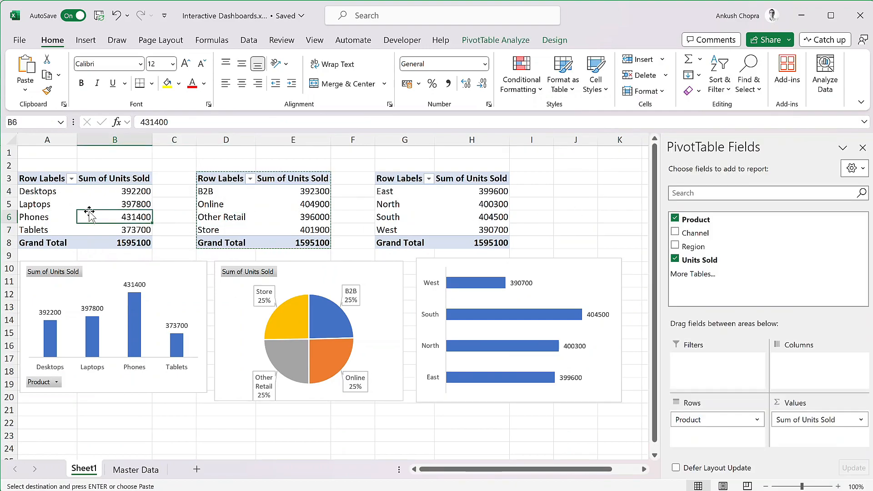
click(505, 41)
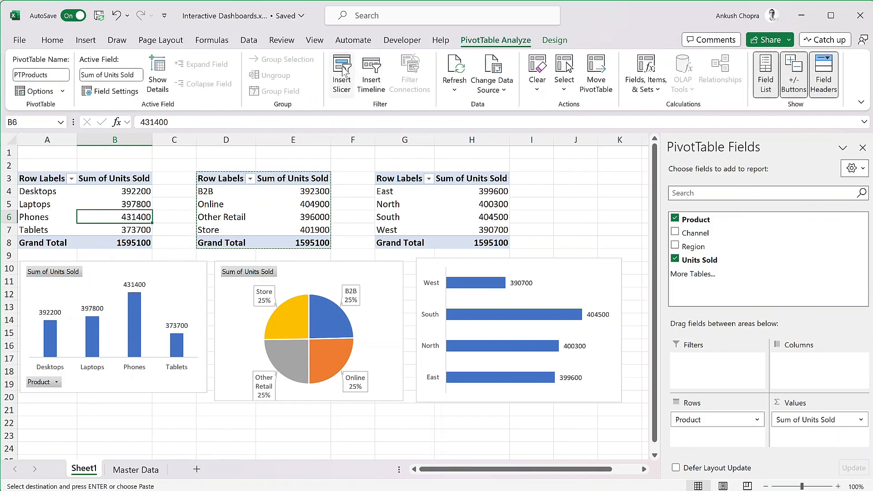
click(343, 70)
click(359, 128)
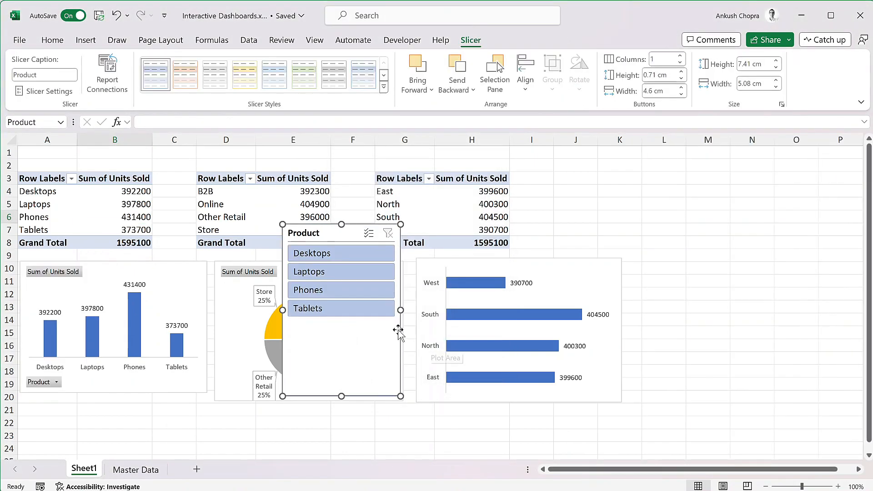
drag(355, 229, 98, 405)
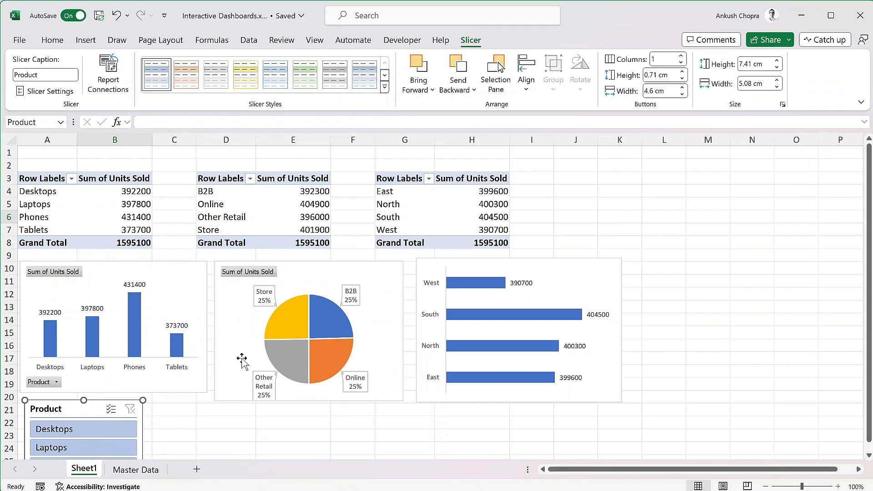
Apply the light orange slicer style to the Product slicer
click(649, 376)
scroll(649, 378, down, 5)
scroll(650, 378, up, 1)
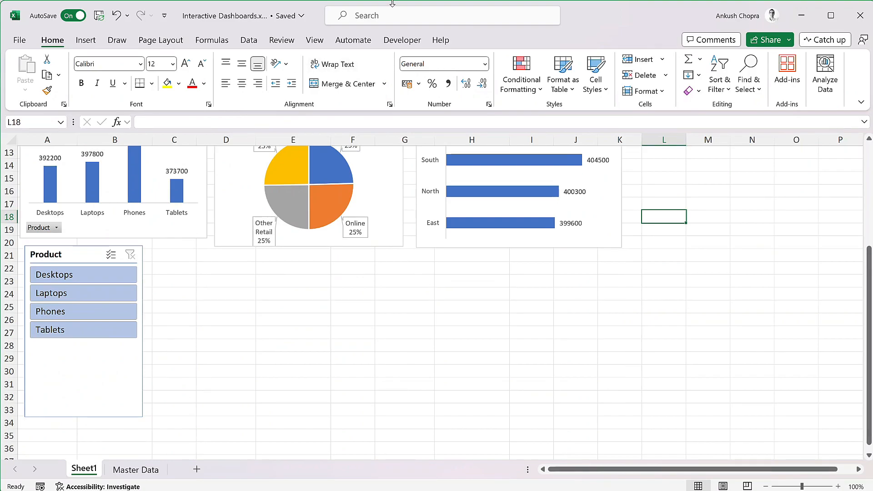
click(73, 253)
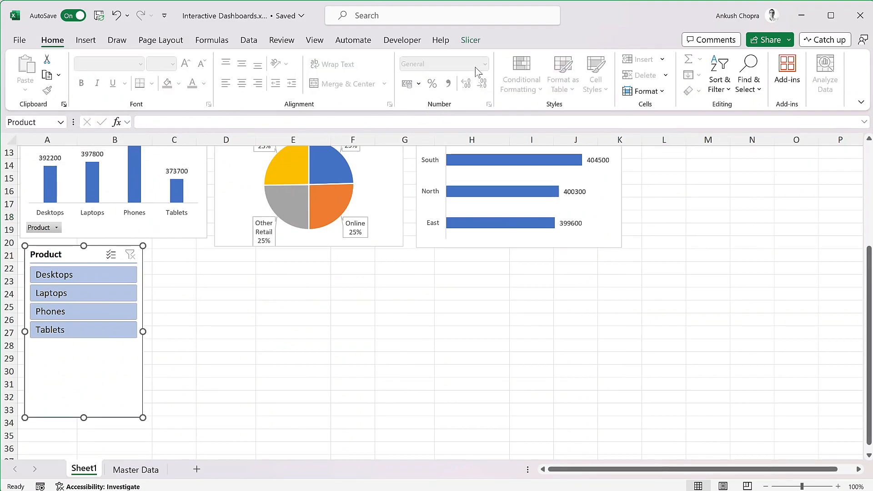
click(471, 36)
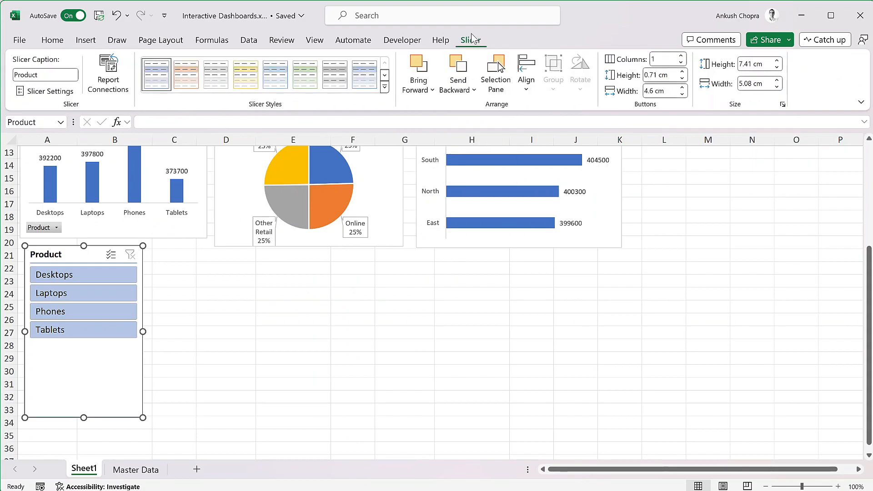
click(186, 81)
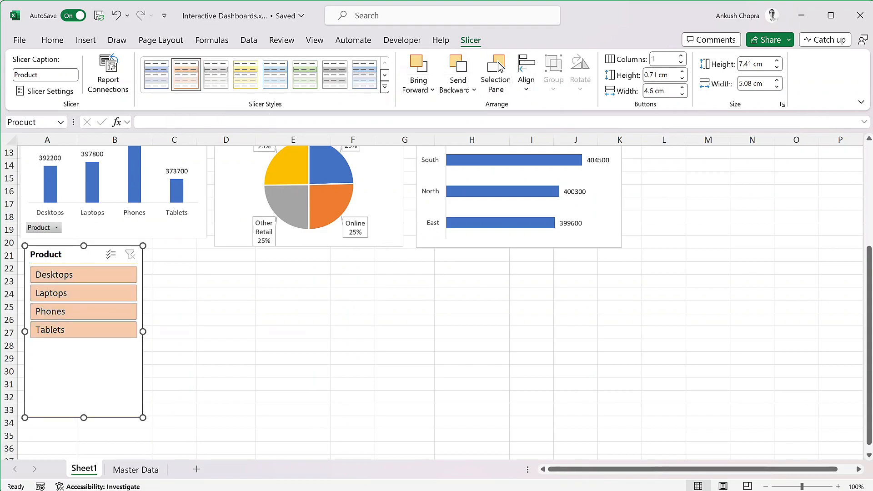
Arrange the Product slicer's buttons in two columns and resize the slicer to about 3.24 cm high and 7.94 cm wide
click(681, 56)
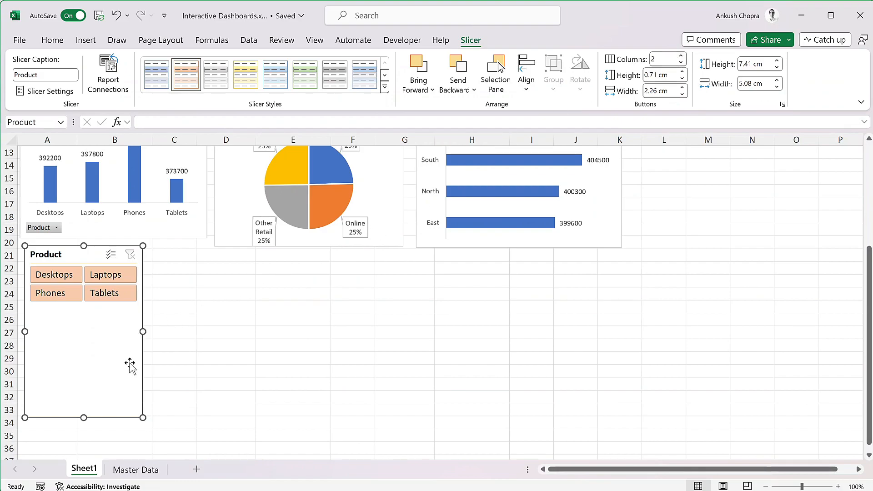
drag(84, 418, 94, 308)
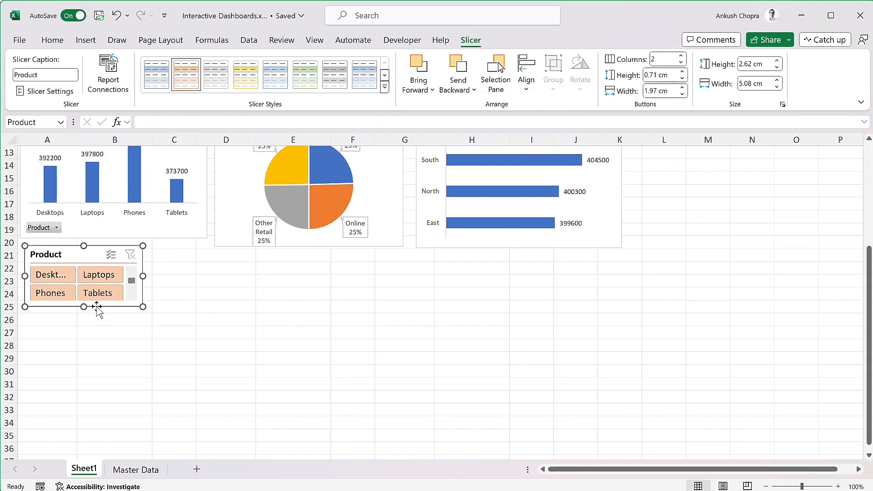
drag(142, 276, 210, 275)
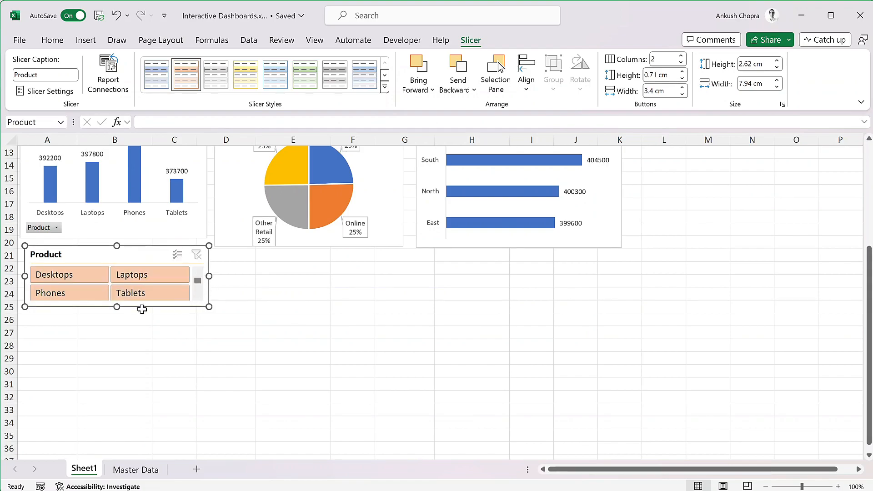
drag(116, 307, 115, 320)
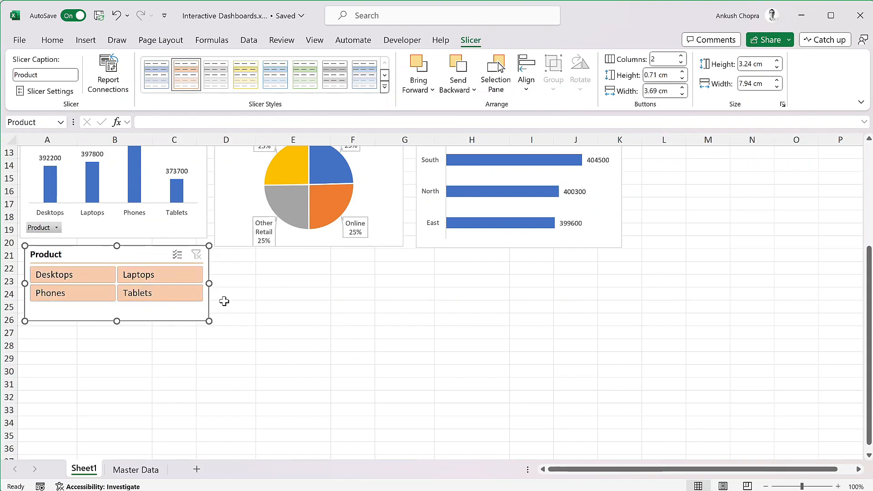
Test the Product slicer by filtering to Desktops, adding Laptops to the selection, and clearing the filter
click(244, 293)
scroll(246, 296, up, 2)
scroll(245, 295, up, 2)
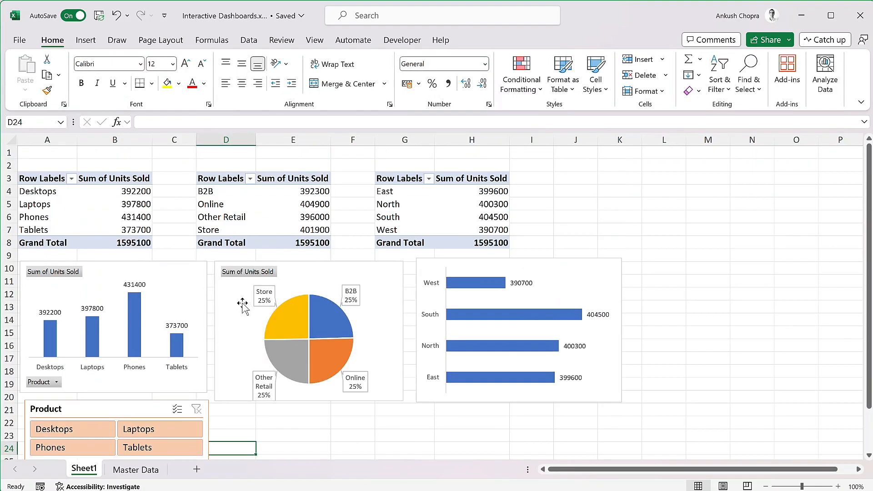
click(93, 433)
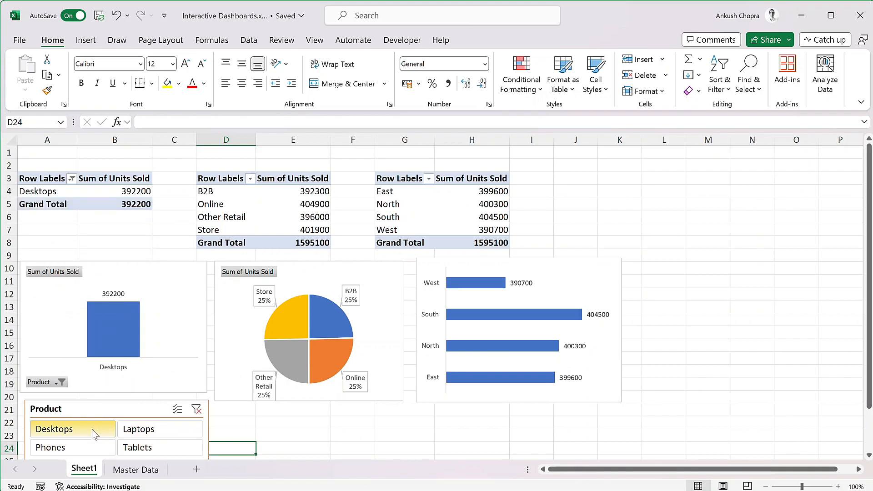
ctrl+click(174, 435)
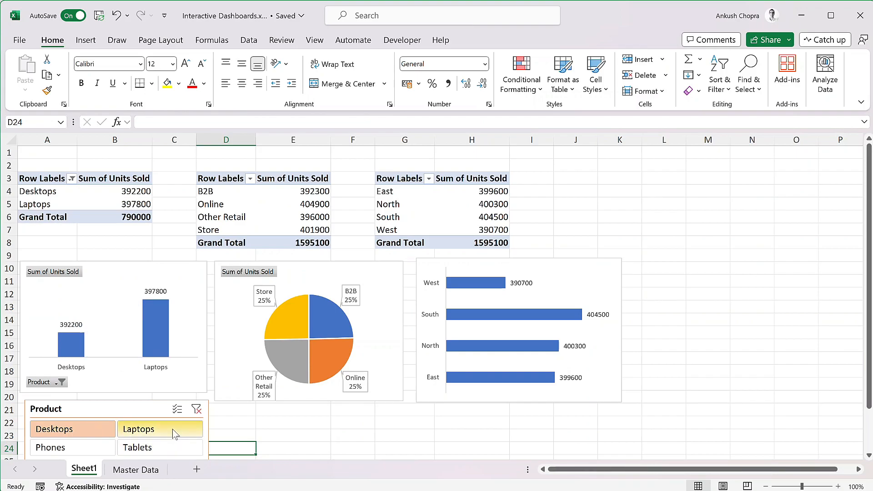
click(197, 409)
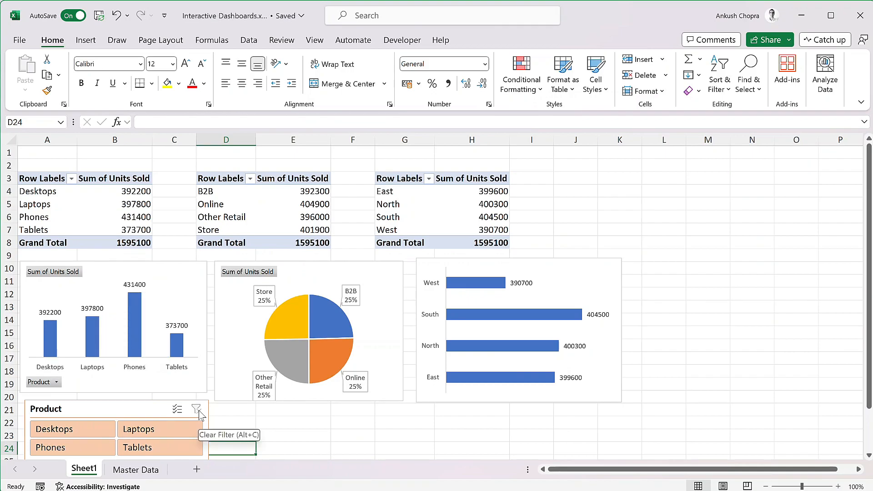
Insert a Channel slicer for the PTChannel PivotTable and give it the light yellow style with two columns
click(272, 217)
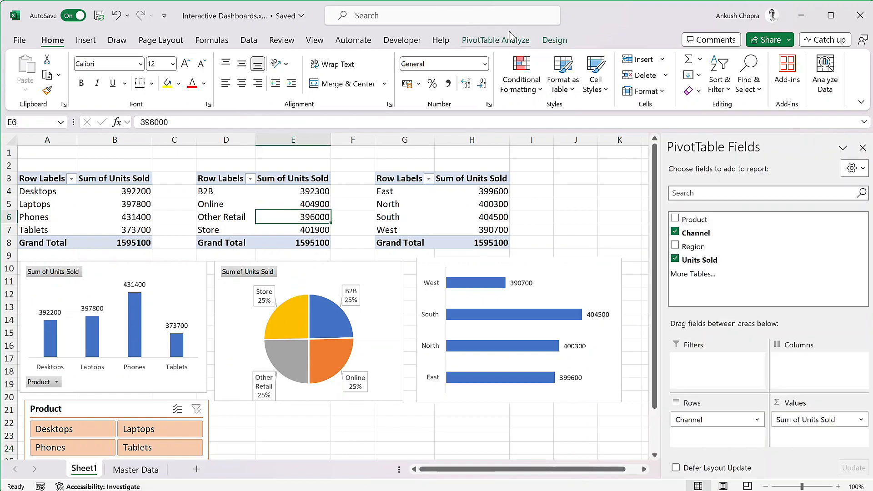
click(342, 84)
click(358, 140)
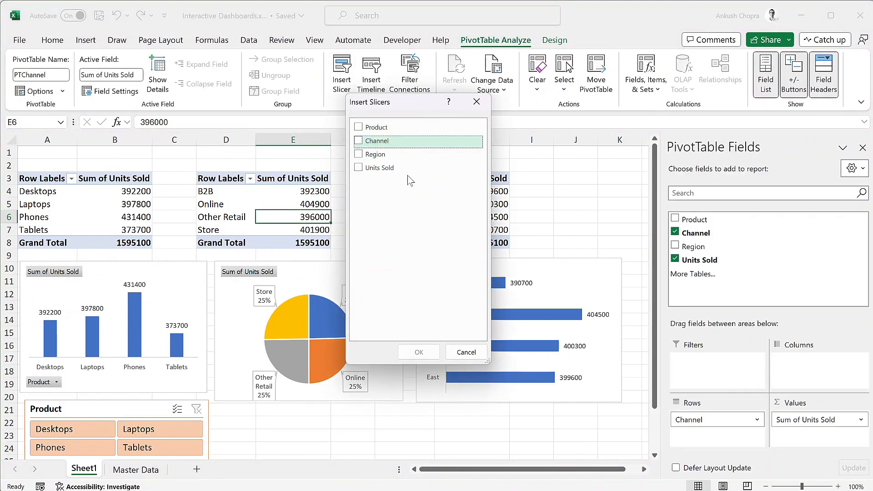
click(419, 352)
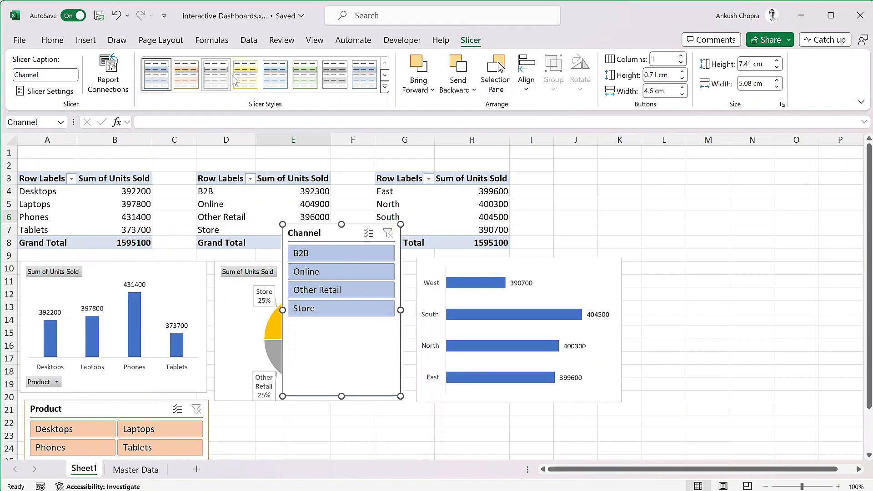
click(245, 75)
click(681, 56)
Resize the Channel slicer to about 3 cm high and 6.52 cm wide and place it below the pie chart
drag(401, 310, 435, 310)
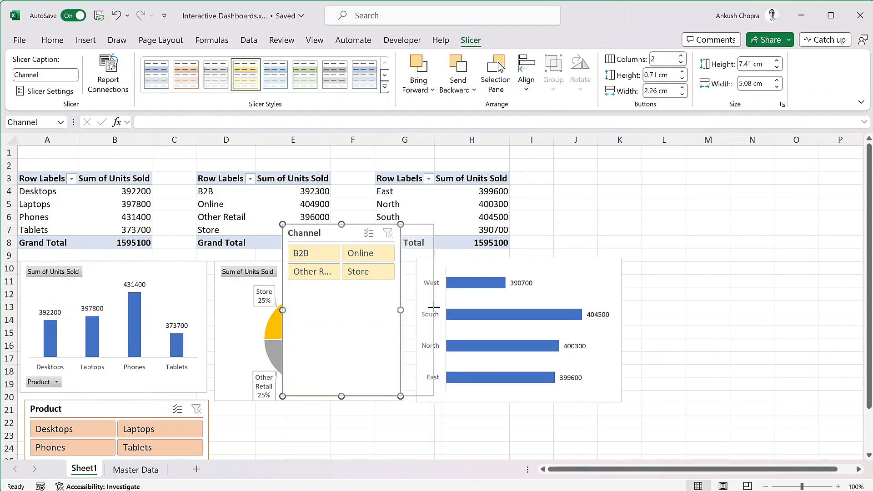
drag(358, 396, 359, 276)
drag(364, 233, 310, 410)
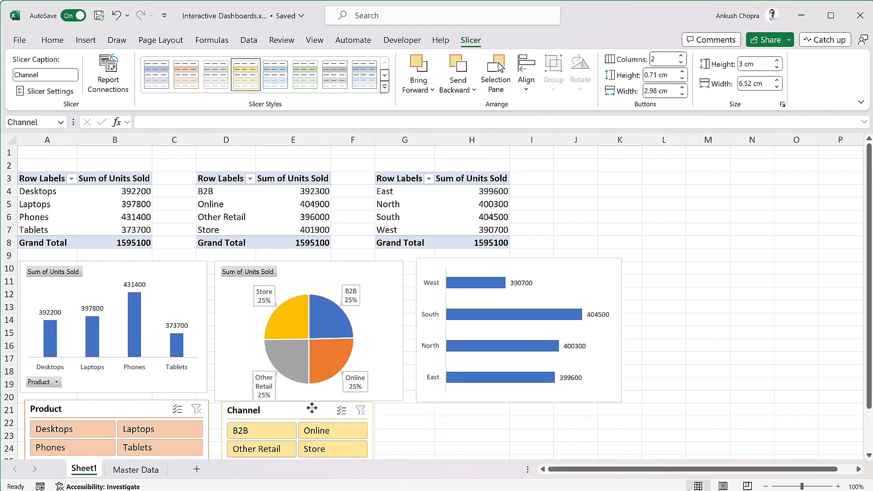
Insert a Region slicer for the PTRegion PivotTable and give it the light green style with two columns
click(388, 217)
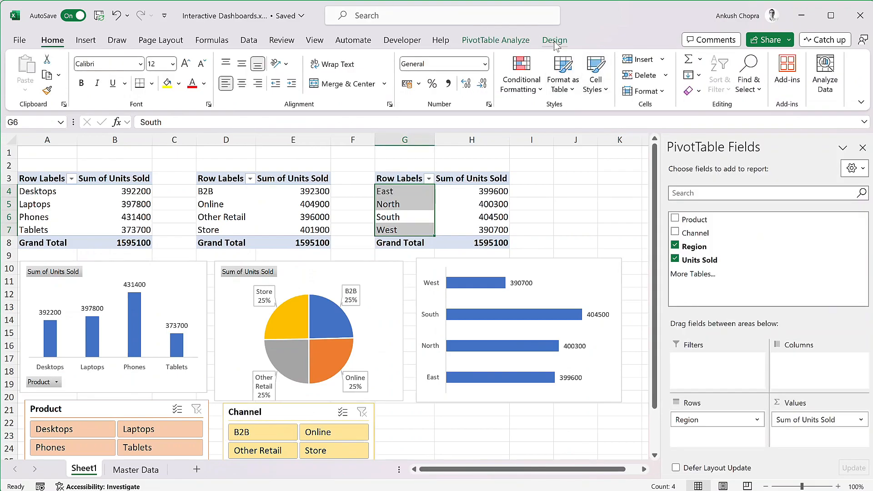
click(402, 191)
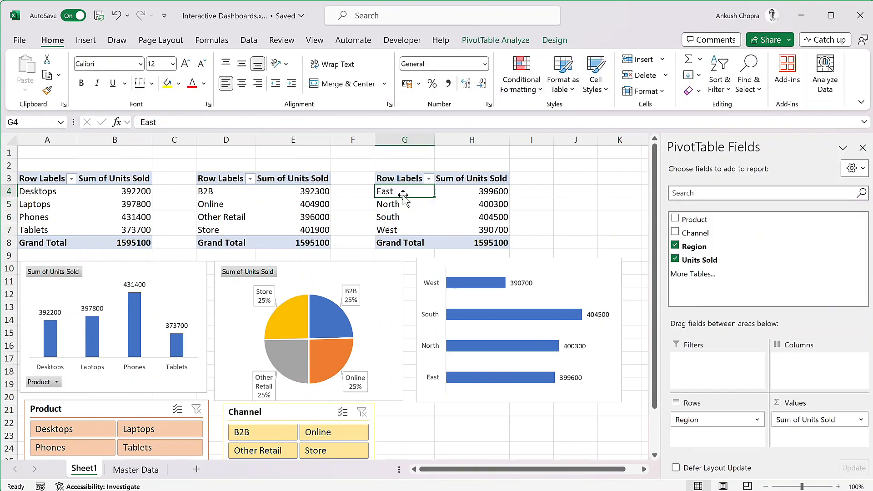
click(496, 40)
click(353, 84)
click(356, 156)
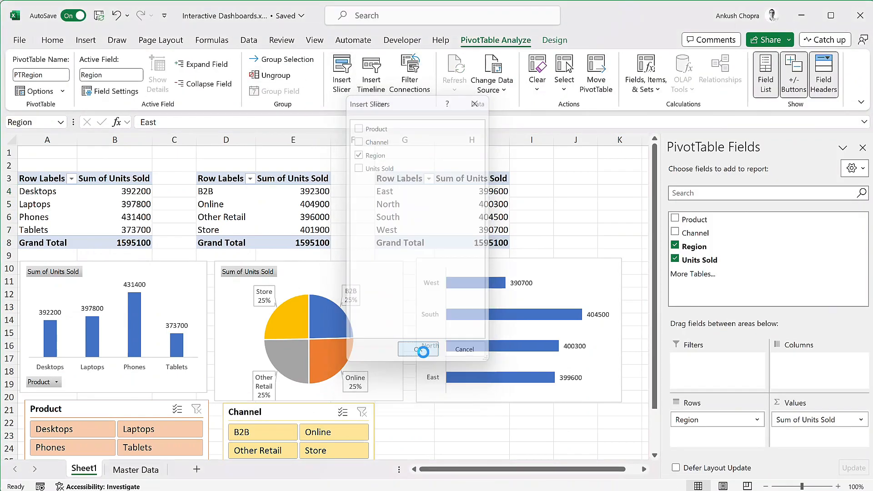
click(424, 350)
click(305, 74)
click(681, 56)
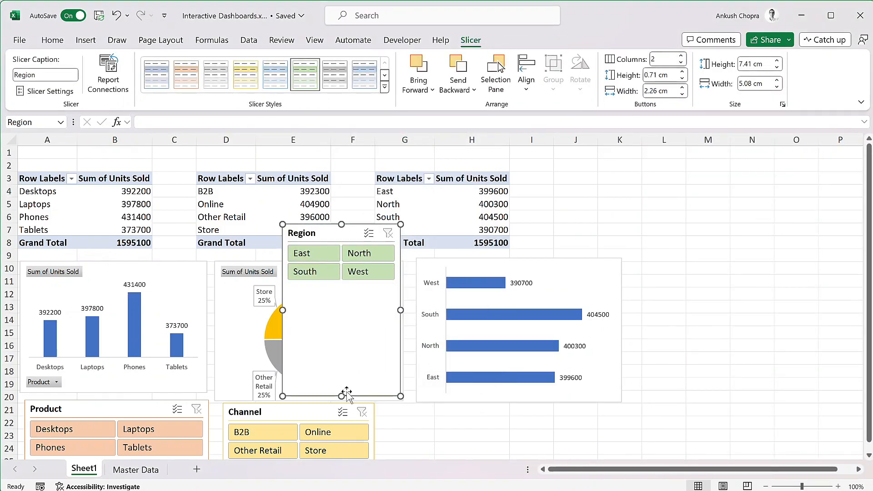
Shorten the Region slicer to about 2.98 cm high and place it below the region bar chart
drag(348, 310, 347, 285)
drag(363, 230, 503, 410)
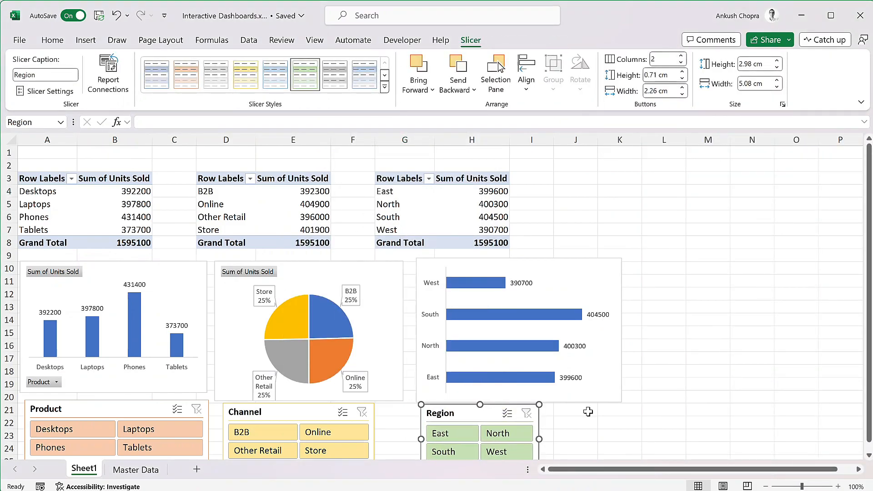
click(868, 456)
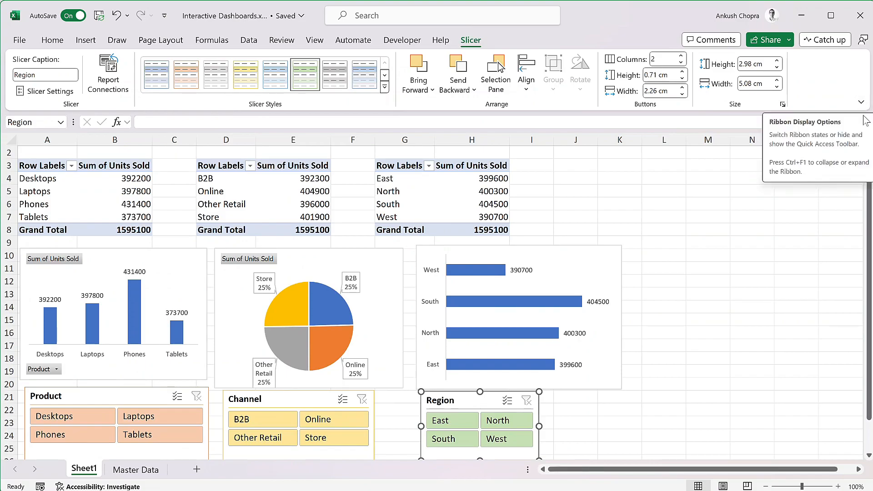
click(869, 455)
click(798, 409)
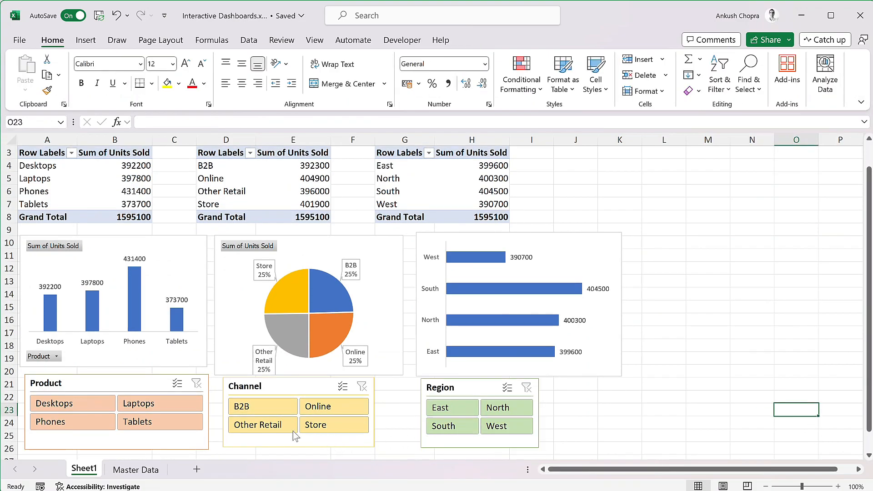
Test the Channel slicer by filtering to B2B, adding Online to the selection, and clearing the filter
click(268, 405)
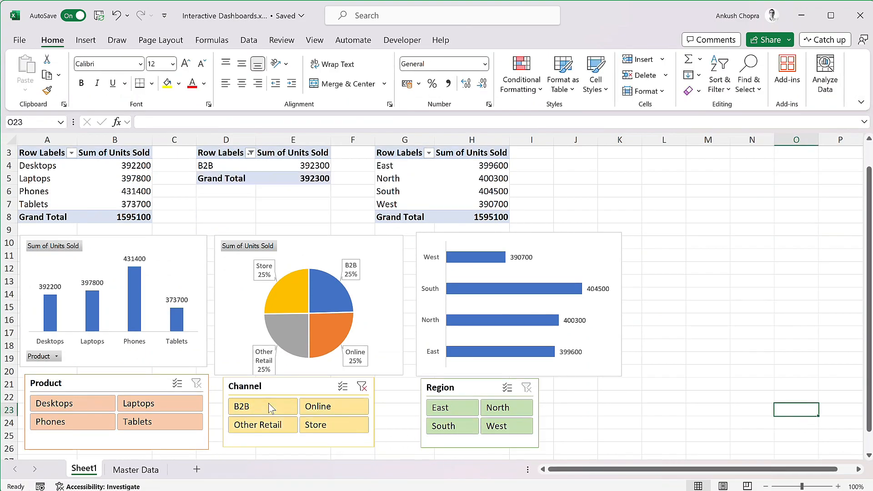
ctrl+click(333, 410)
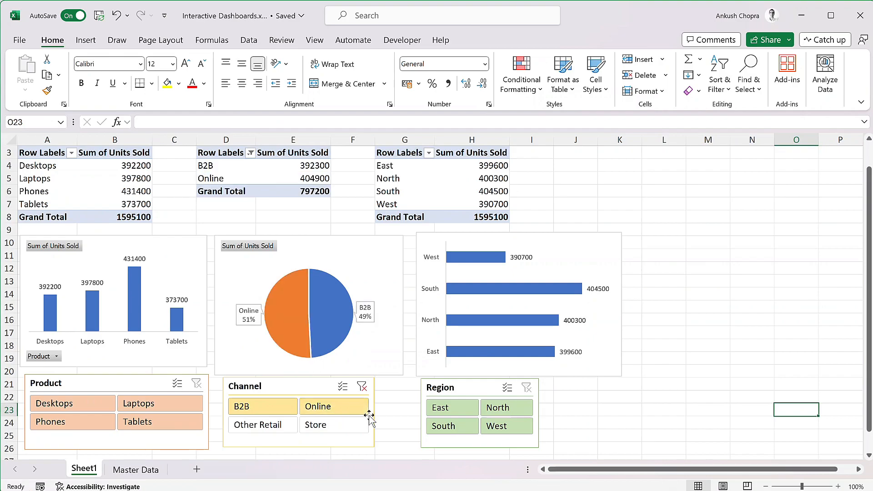
click(362, 386)
Test the Region slicer by filtering to East, adding North to the selection, and clearing the filter
click(451, 407)
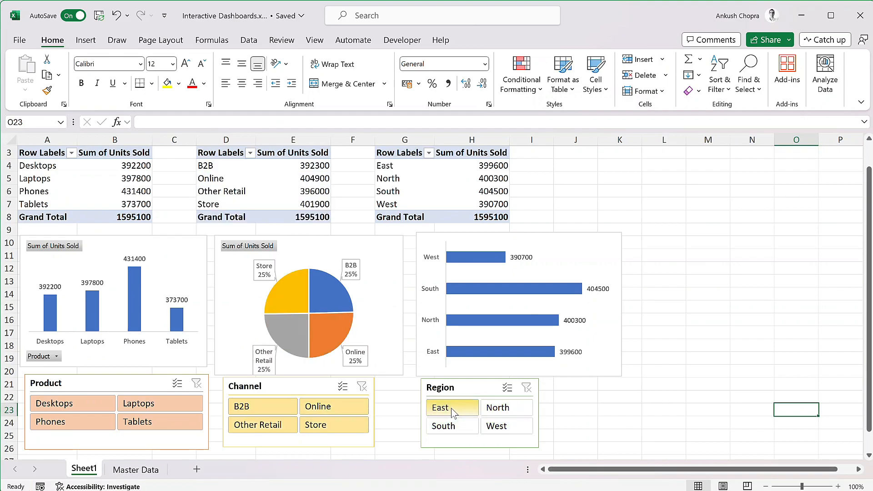
ctrl+click(506, 409)
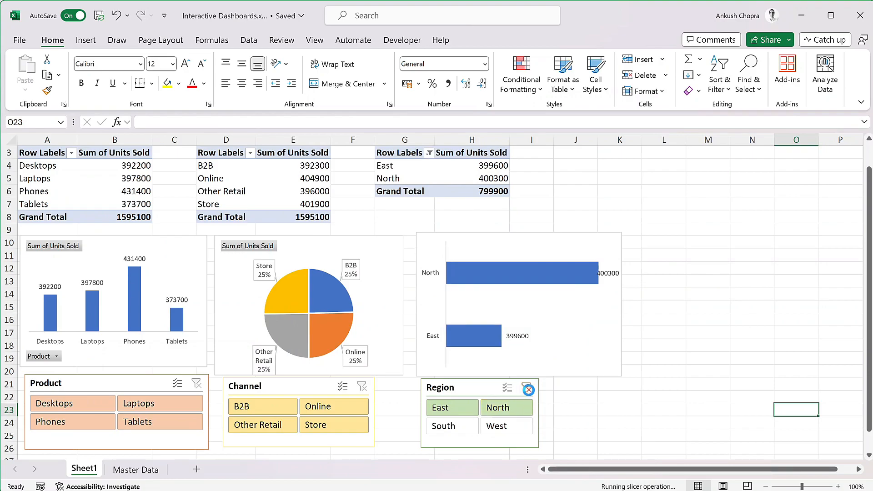
click(528, 388)
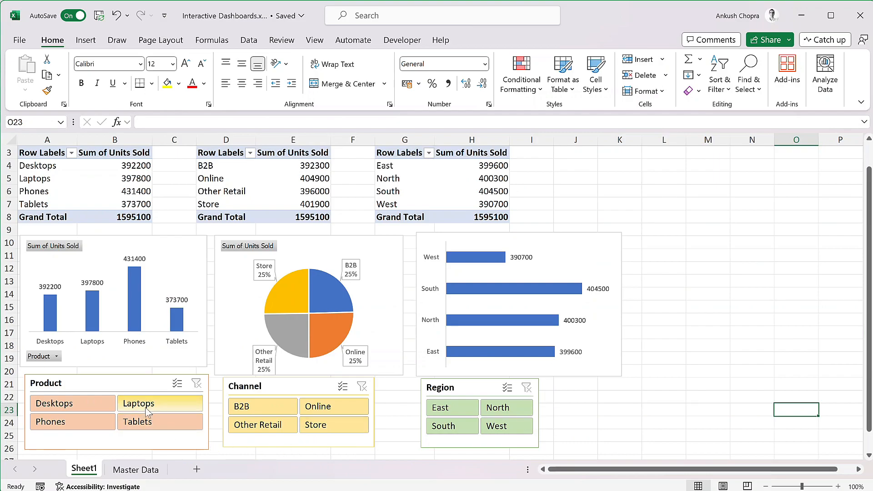
Connect the Product slicer to the PTChannel and PTRegion PivotTables as well as PTProducts
click(146, 383)
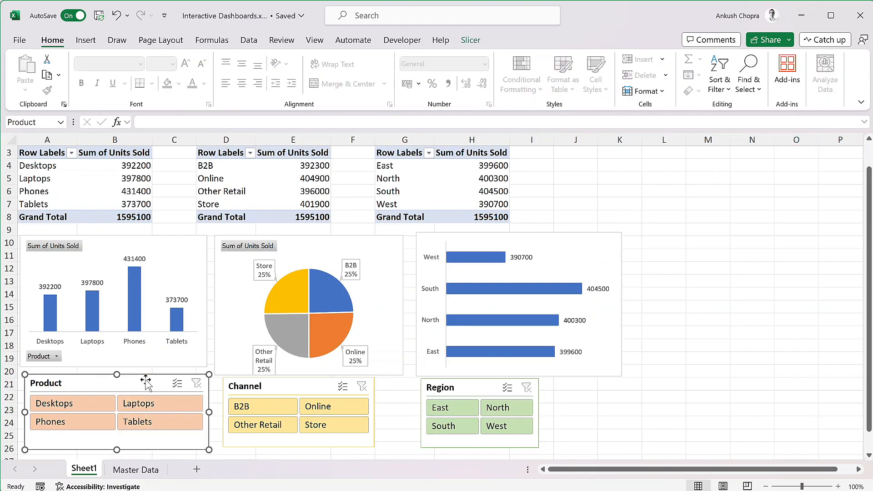
click(471, 41)
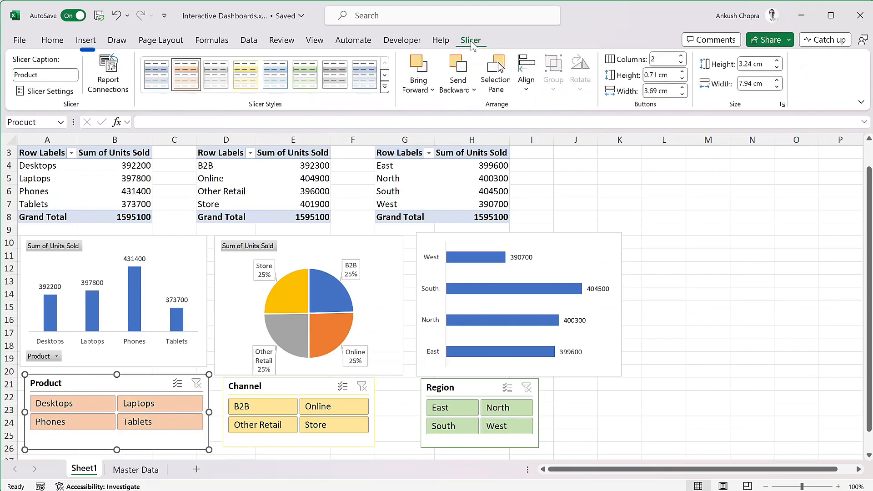
click(109, 75)
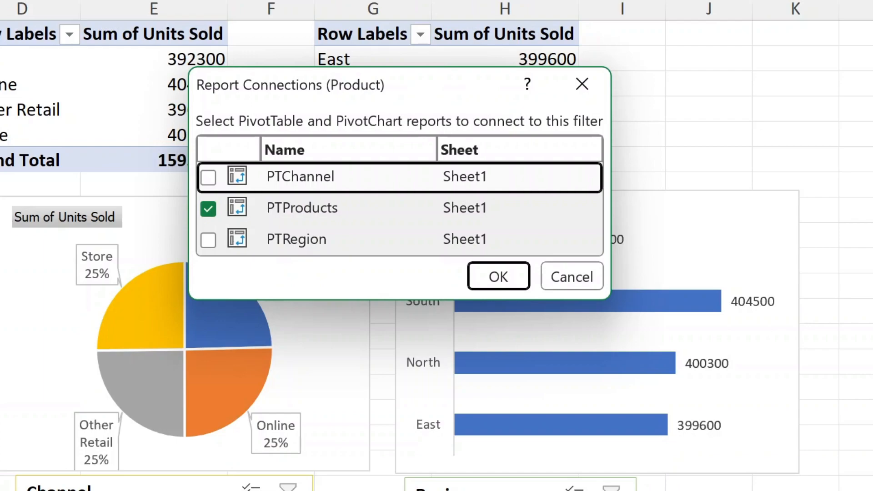
click(208, 177)
click(208, 240)
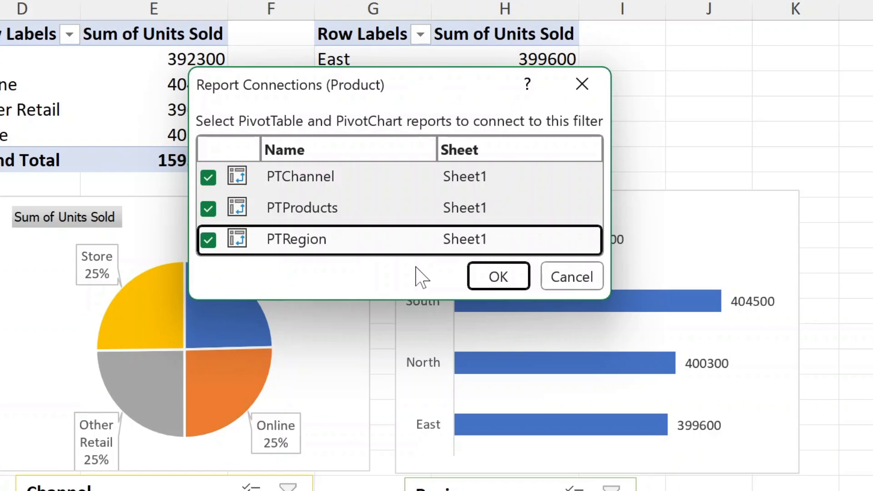
click(518, 279)
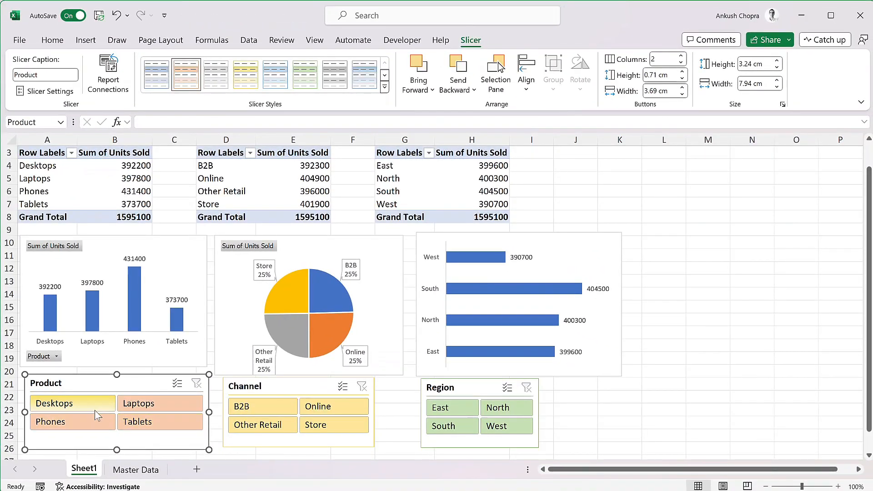
Test the connected Product slicer by selecting Desktops, adding Laptops, Tablets and Phones, and removing Laptops from the selection
click(86, 403)
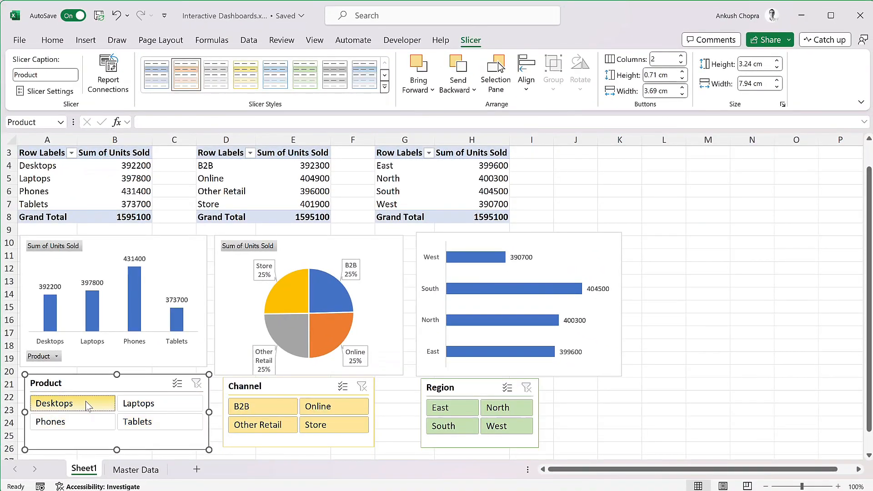
click(152, 405)
click(151, 422)
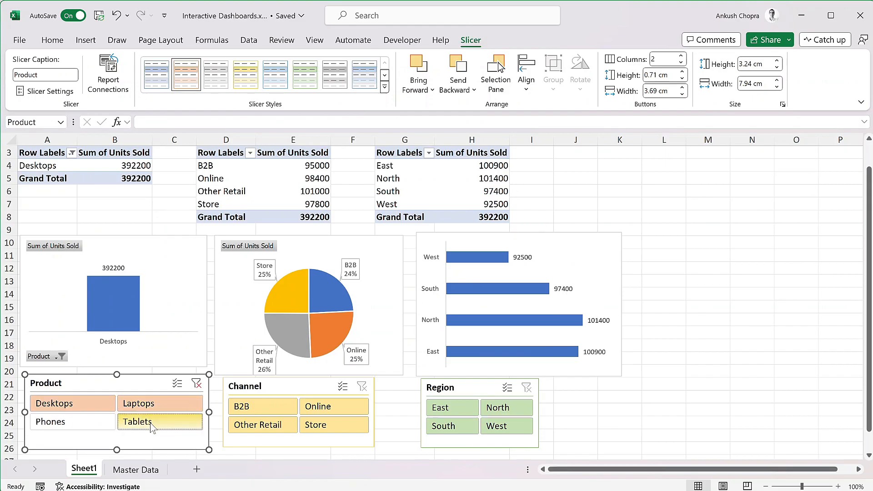
click(64, 422)
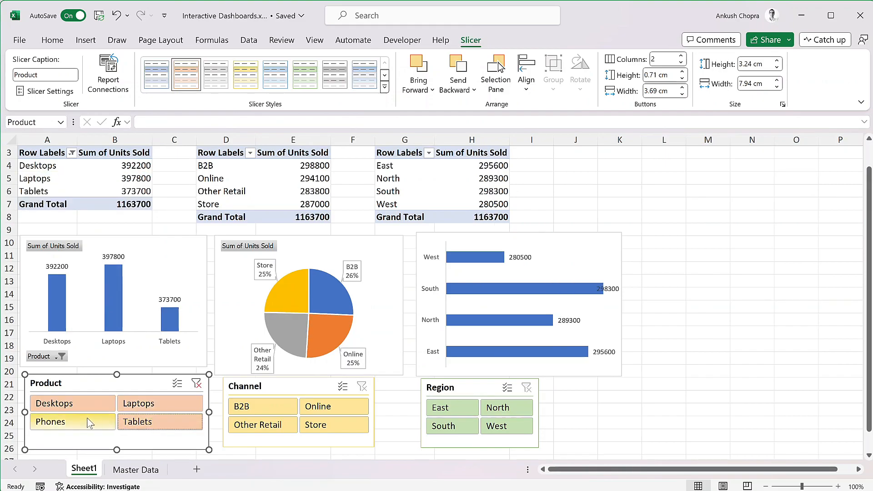
click(162, 406)
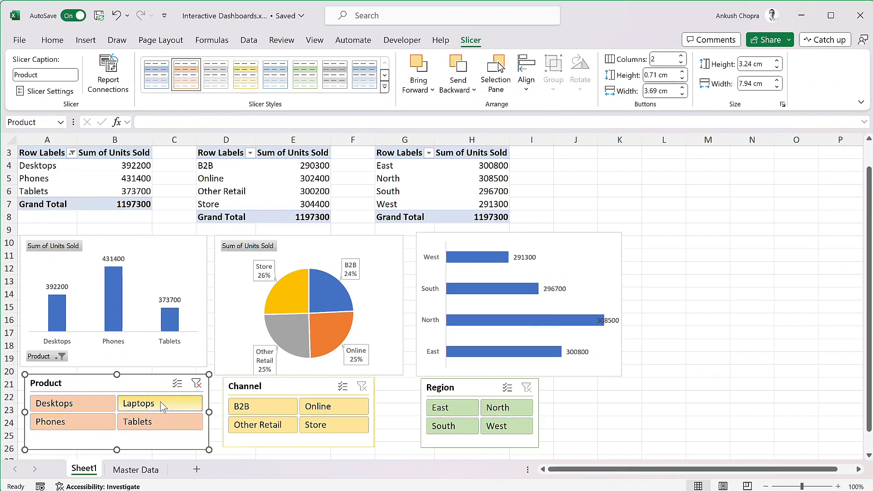
Connect the Channel slicer to the PTProducts and PTRegion PivotTables in its report connections
click(290, 390)
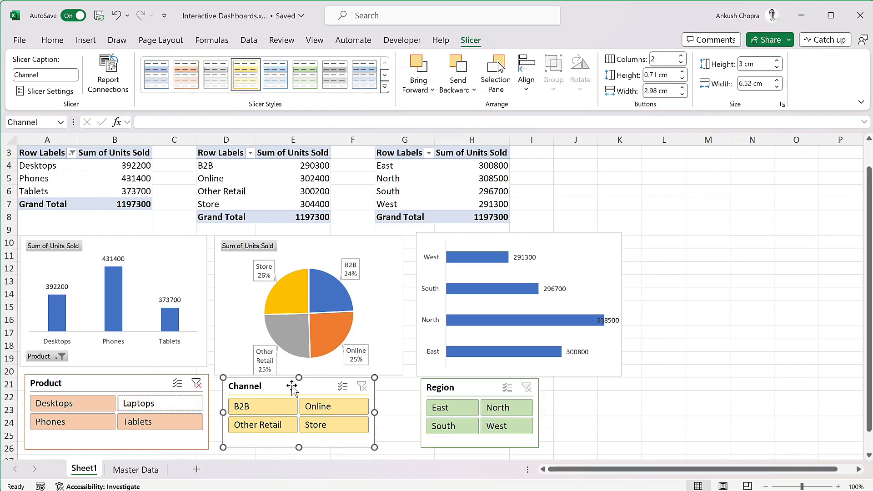
click(117, 83)
click(322, 240)
click(322, 256)
click(466, 274)
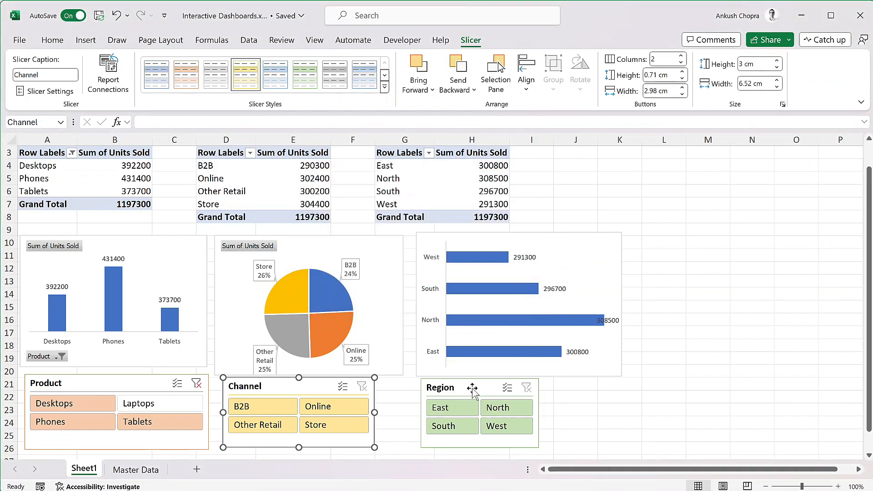
Connect the Region slicer to the PTChannel and PTProducts PivotTables in its report connections
click(468, 390)
click(108, 72)
click(321, 225)
click(321, 241)
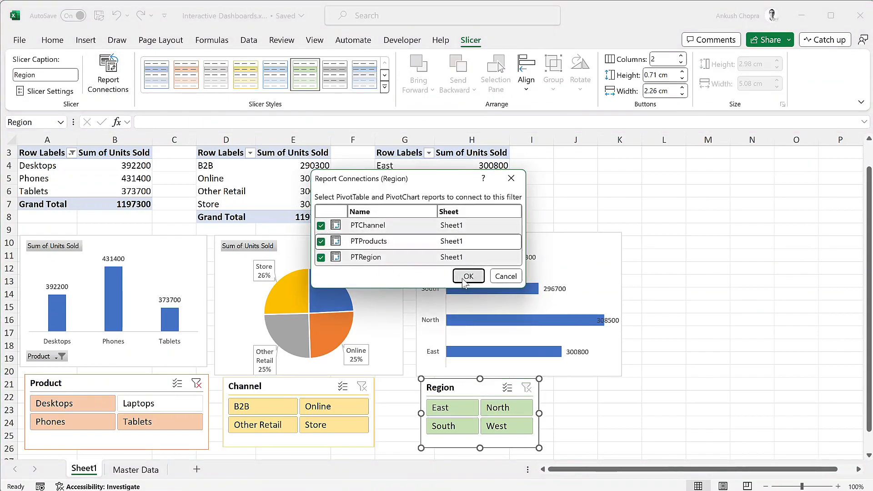
click(468, 276)
Filter the dashboard to Desktops and Laptops, the B2B and Other Retail channels, and the East and West regions
click(81, 403)
ctrl+click(182, 405)
ctrl+click(321, 425)
ctrl+click(316, 407)
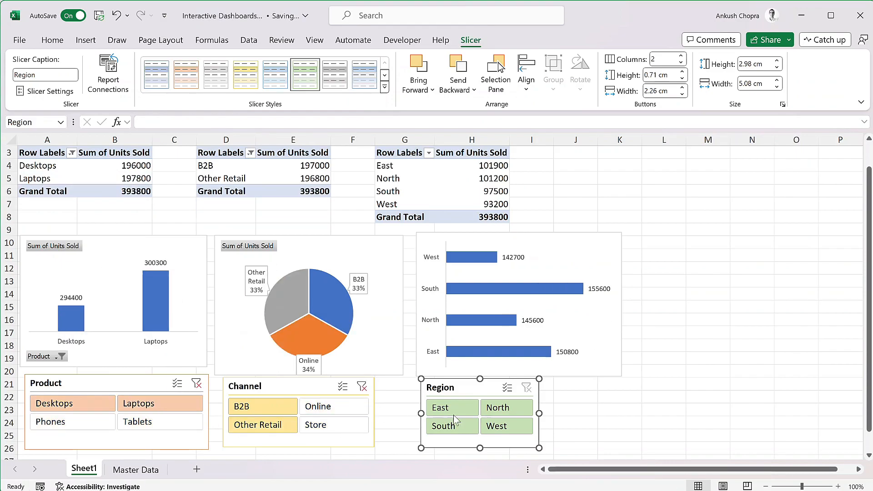
ctrl+click(503, 407)
ctrl+click(450, 425)
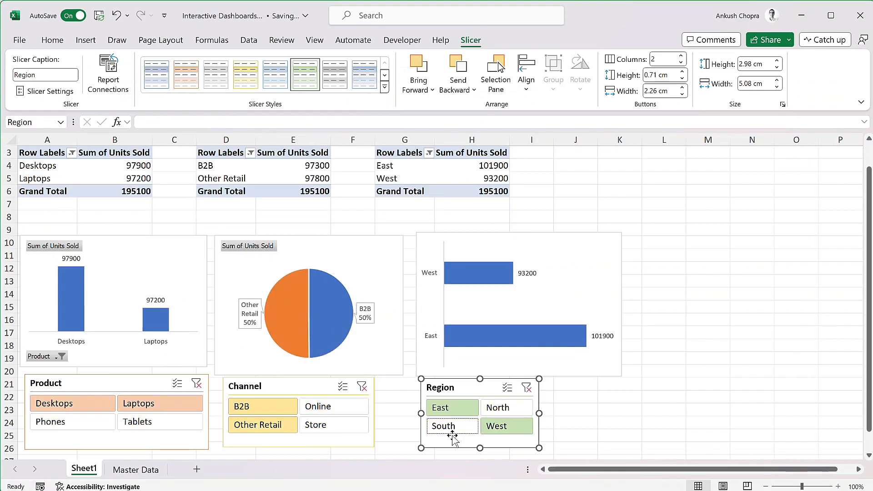
Add Online to the channel selection and Tablets to the product selection
ctrl+click(328, 410)
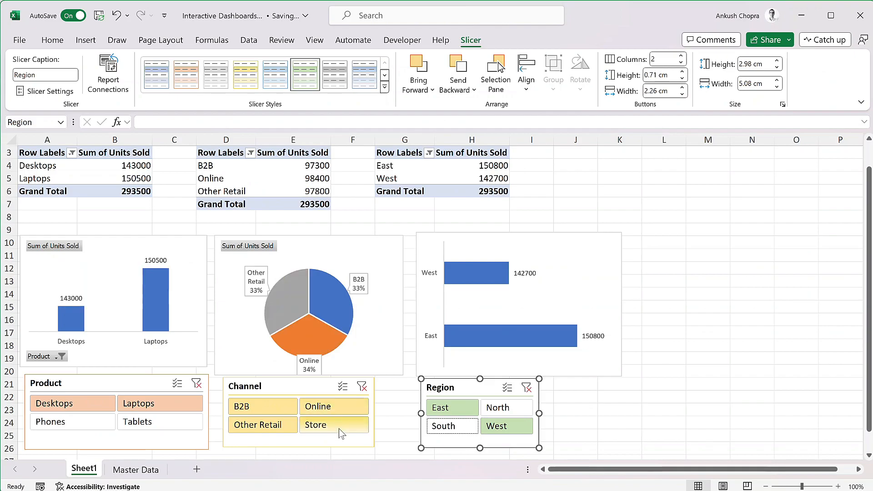
ctrl+click(180, 421)
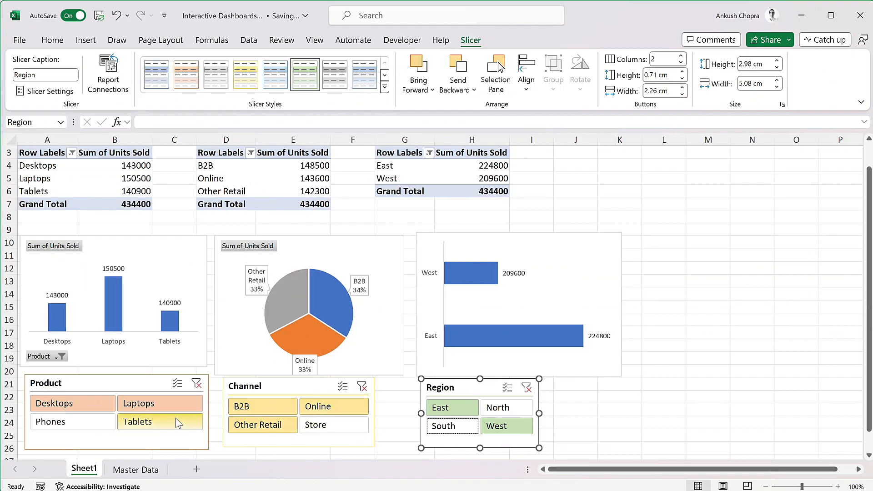